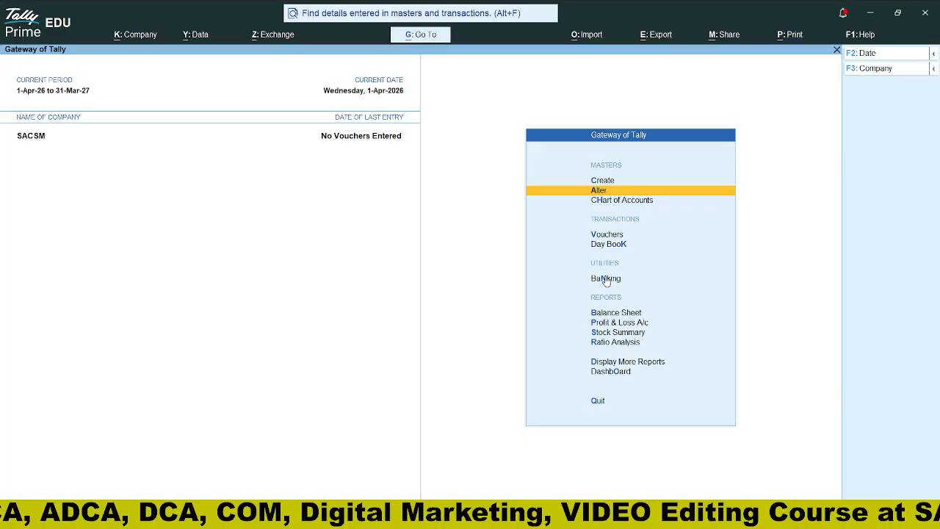
Step: Start a new ledger named S R Enterprise and place it under Sundry Creditors
{"action": "key", "text": "Up"}
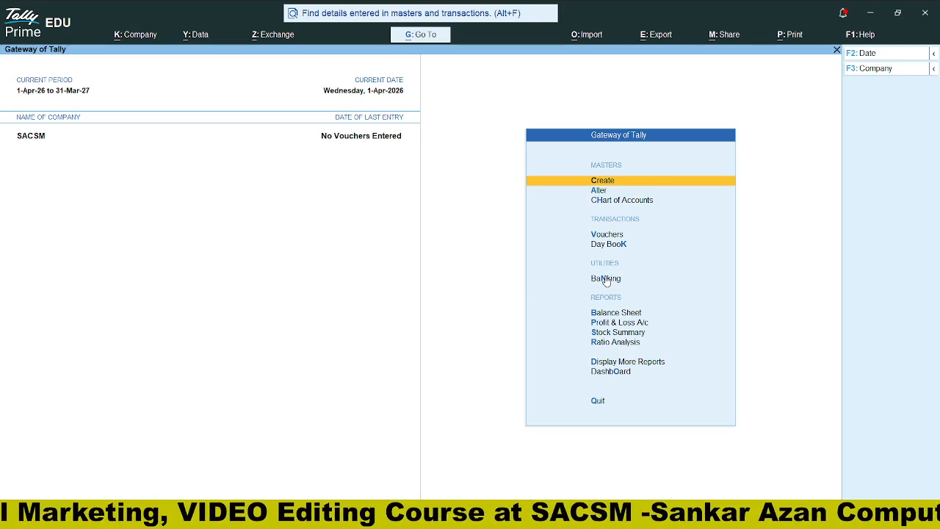
{"action": "key", "text": "Return"}
{"action": "key", "text": "Down"}
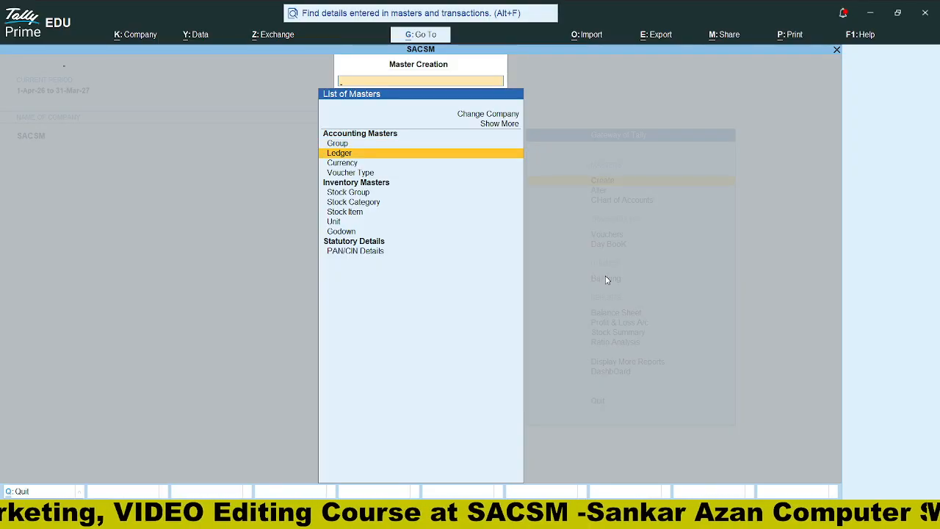
{"action": "key", "text": "Return"}
{"action": "type", "text": "S"}
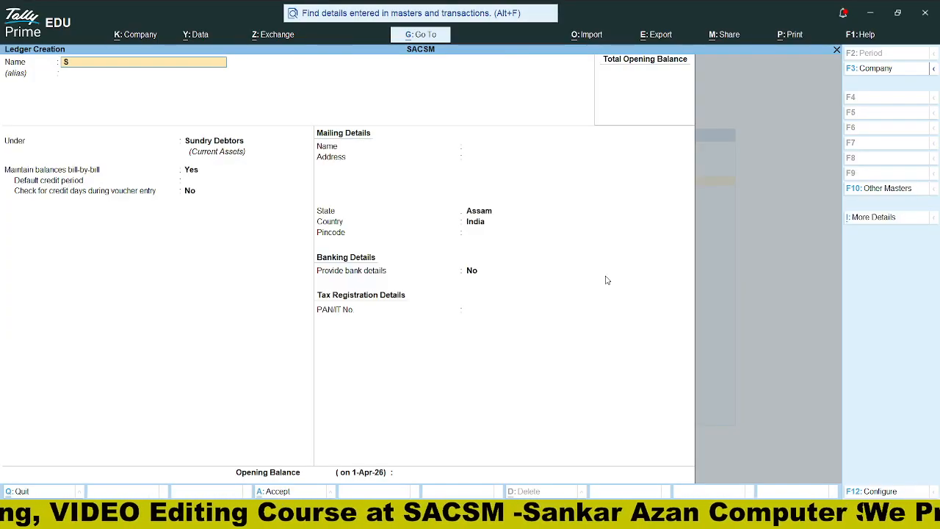
{"action": "type", "text": " R Enterpi"}
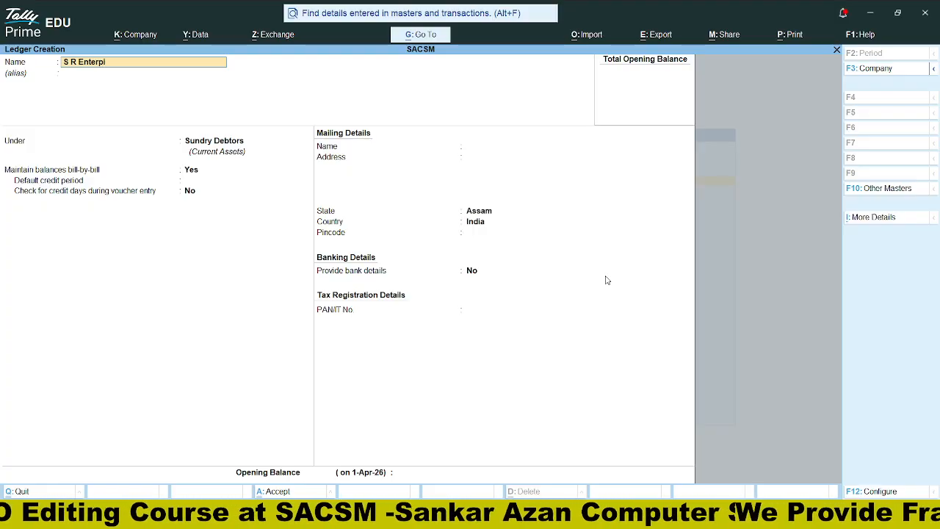
{"action": "key", "text": "BackSpace"}
{"action": "type", "text": "rise"}
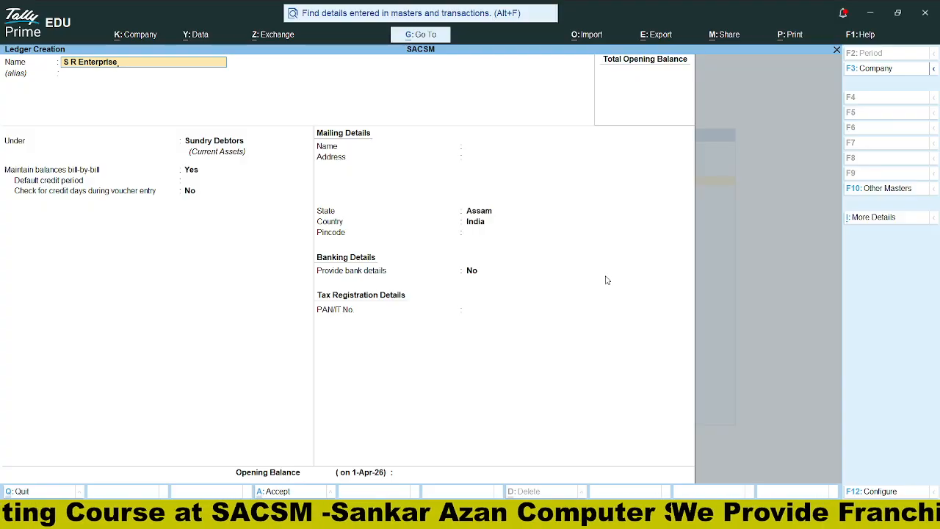
{"action": "key", "text": "Return"}
{"action": "key", "text": "Return"}
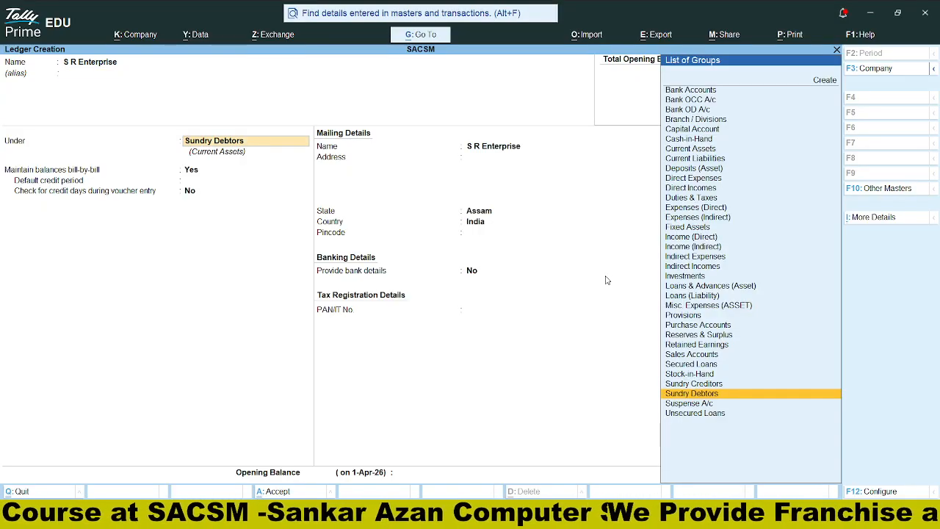
{"action": "key", "text": "Up"}
{"action": "key", "text": "Return"}
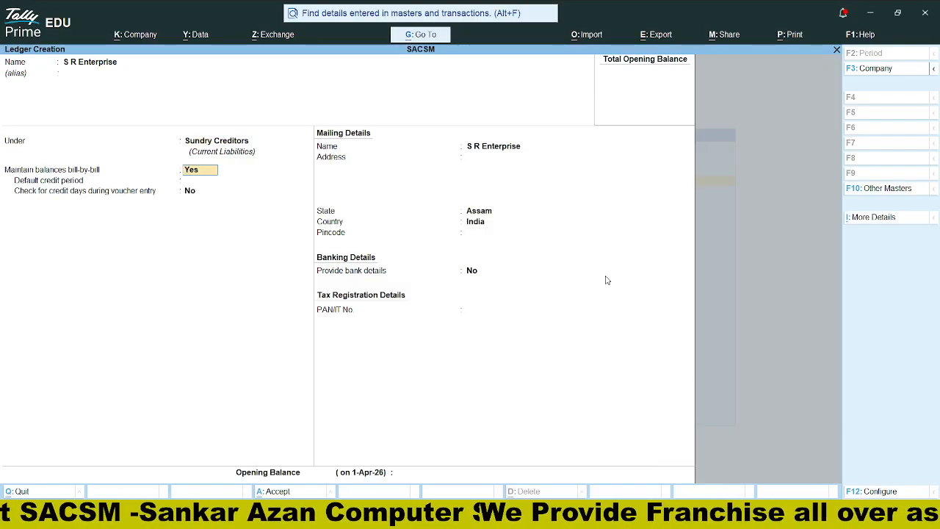
Step: Keep the default billing, mailing, banking and tax details for the S R Enterprise ledger and save it
{"action": "key", "text": "Return"}
{"action": "key", "text": "Return"}
{"action": "key", "text": "Return"}
{"action": "key", "text": "Return"}
{"action": "key", "text": "Return"}
{"action": "key", "text": "Return"}
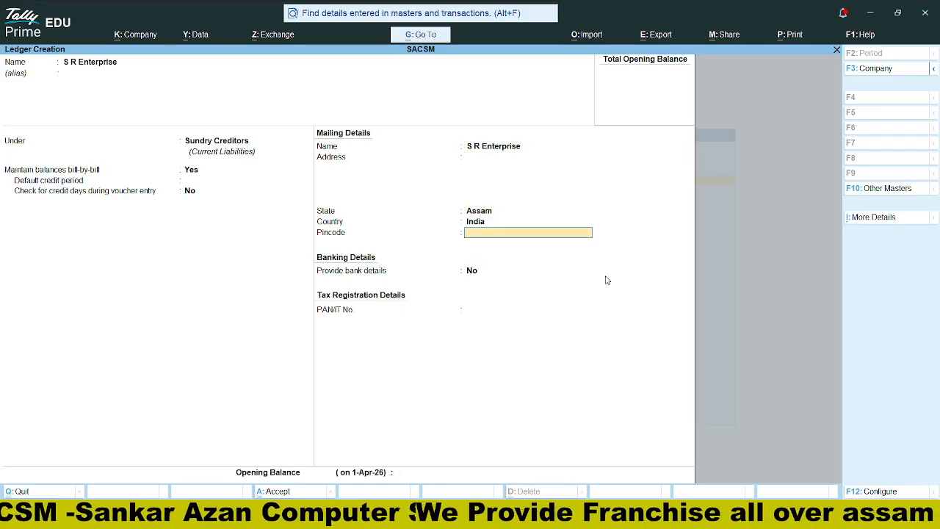
{"action": "key", "text": "Return"}
{"action": "key", "text": "Return"}
{"action": "key", "text": "Return"}
{"action": "key", "text": "Return"}
{"action": "key", "text": "Return"}
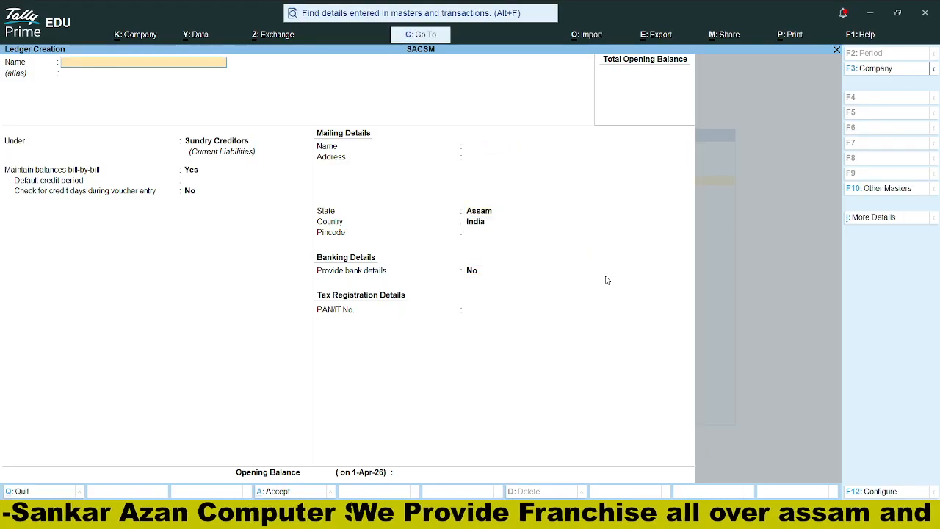
Step: Name the next ledger with the customer's first name followed by A/c and place it under Sundry Debtors
{"action": "type", "text": "Monoj a"}
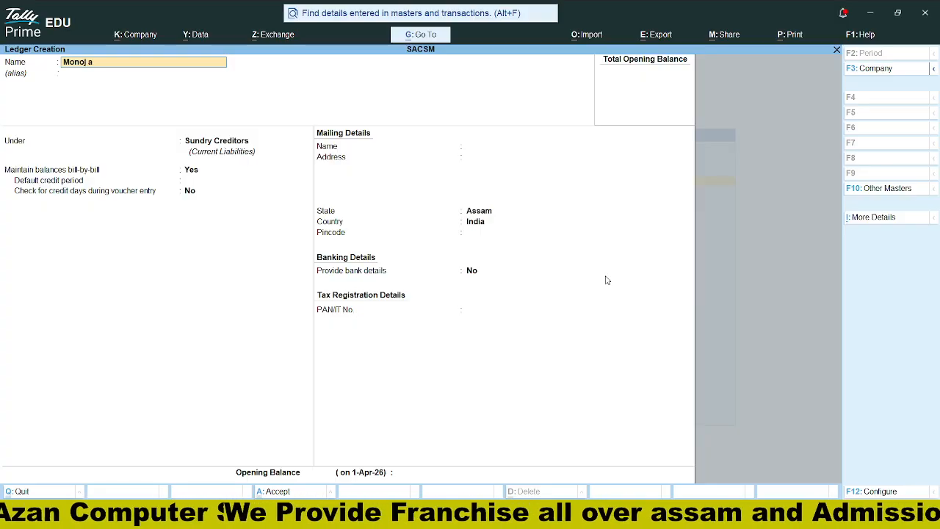
{"action": "type", "text": "/c"}
{"action": "key", "text": "Return"}
{"action": "key", "text": "Return"}
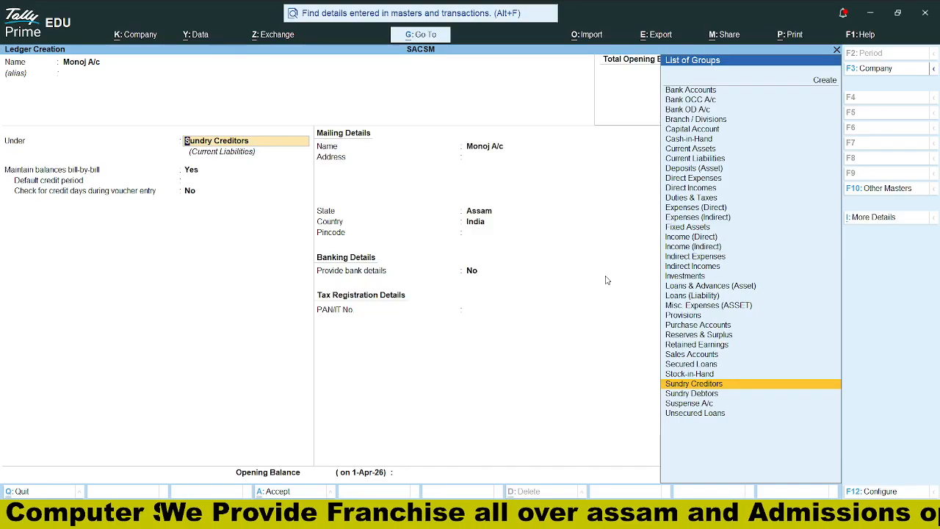
{"action": "key", "text": "Down"}
{"action": "key", "text": "Return"}
Step: Save the customer's ledger with its remaining details left at their defaults, with Assam as the state
{"action": "key", "text": "Return"}
{"action": "key", "text": "Return"}
{"action": "key", "text": "Return"}
{"action": "key", "text": "Return"}
{"action": "key", "text": "Return"}
{"action": "key", "text": "Return"}
{"action": "key", "text": "Return"}
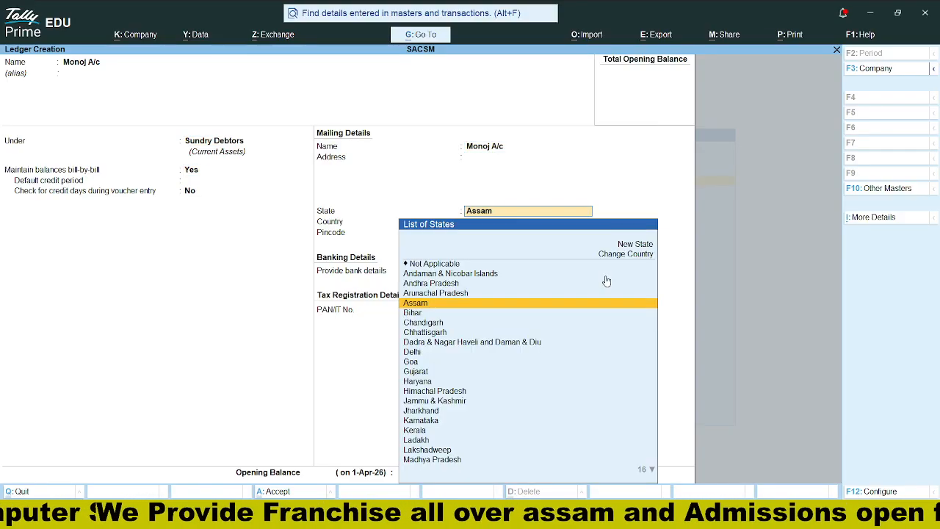
{"action": "key", "text": "Return"}
{"action": "key", "text": "Return"}
{"action": "key", "text": "Return"}
{"action": "key", "text": "Return"}
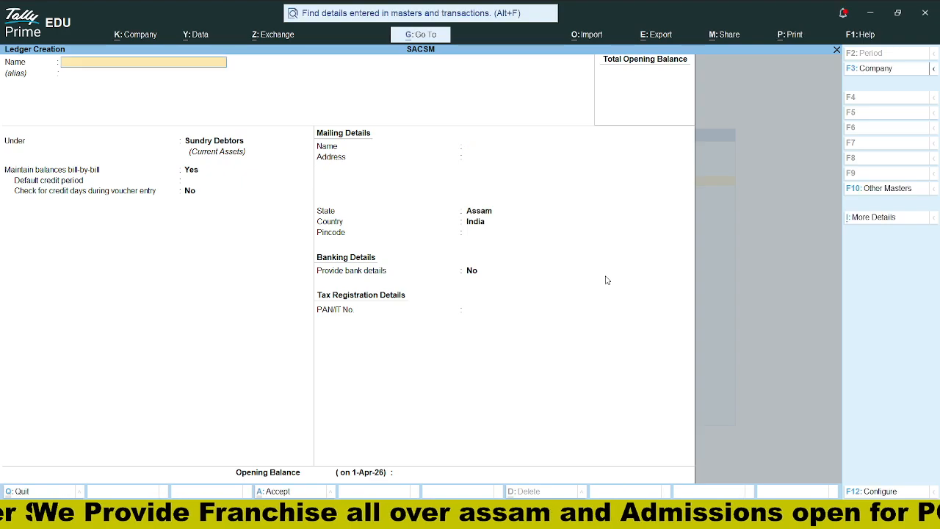
Step: Create a ledger named Puchase A/c under Purchase Accounts, keeping the other details at their defaults
{"action": "type", "text": "Puch"}
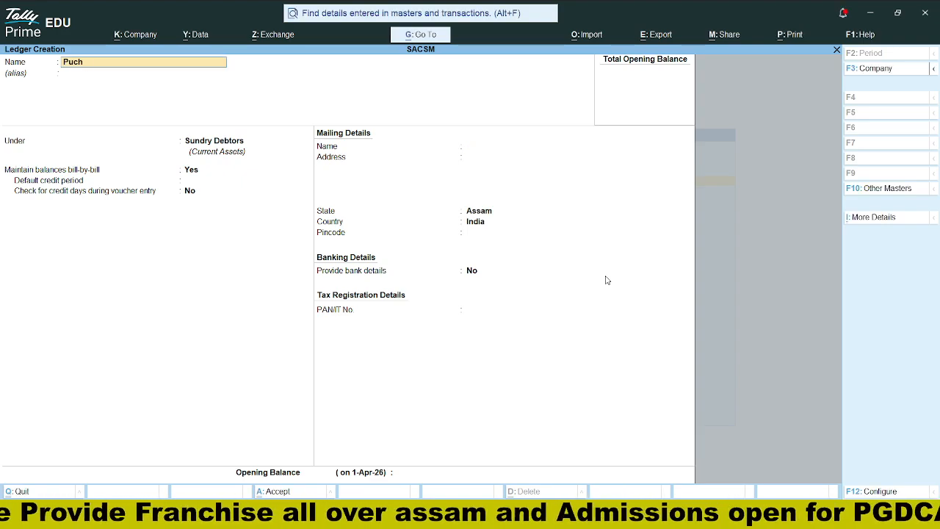
{"action": "type", "text": "ase a/c"}
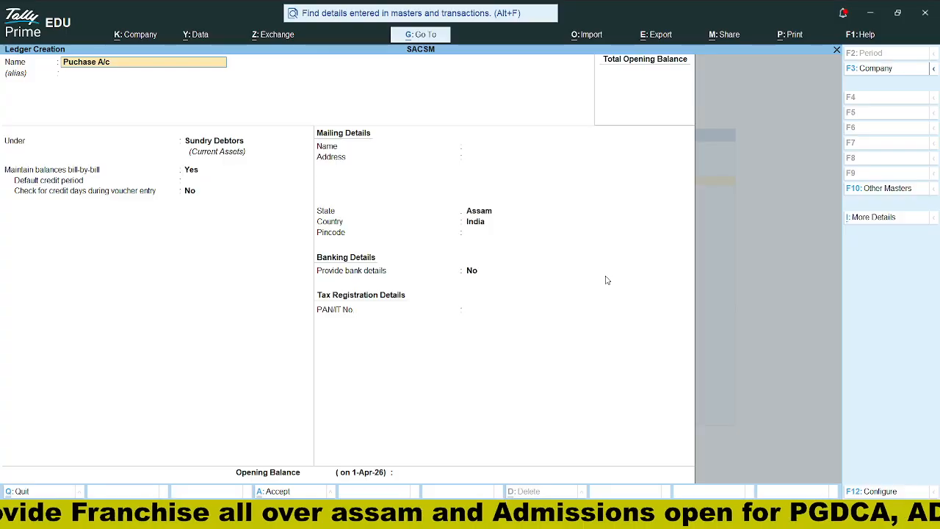
{"action": "key", "text": "Return"}
{"action": "key", "text": "Return"}
{"action": "type", "text": "Pur"}
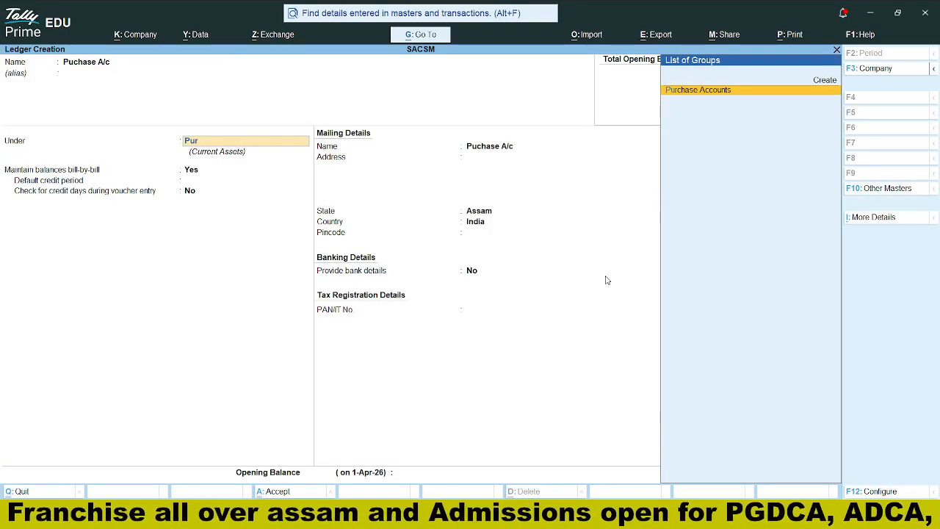
{"action": "key", "text": "Return"}
{"action": "key", "text": "Return"}
{"action": "key", "text": "Return"}
{"action": "key", "text": "Return"}
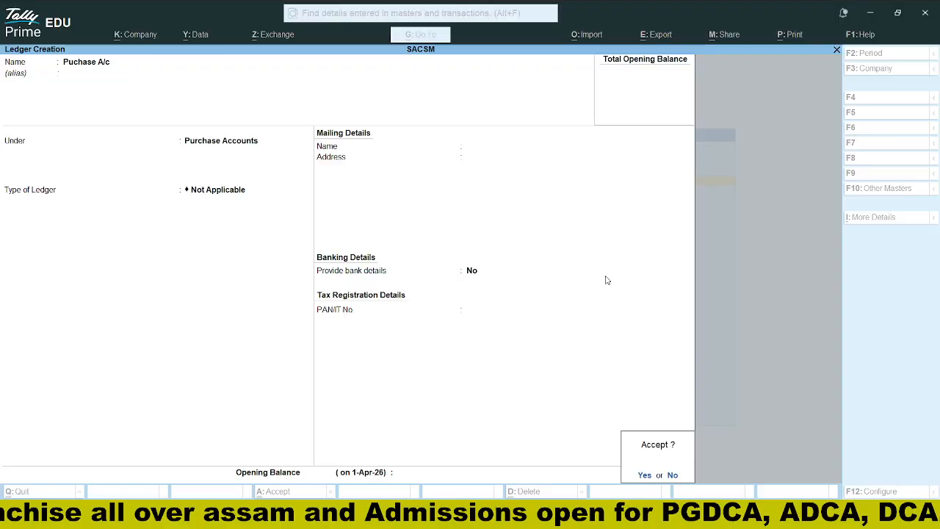
{"action": "key", "text": "Return"}
Step: Create a ledger named Sales A/c under Sales Accounts with default details, and leave ledger creation
{"action": "type", "text": "Sales"}
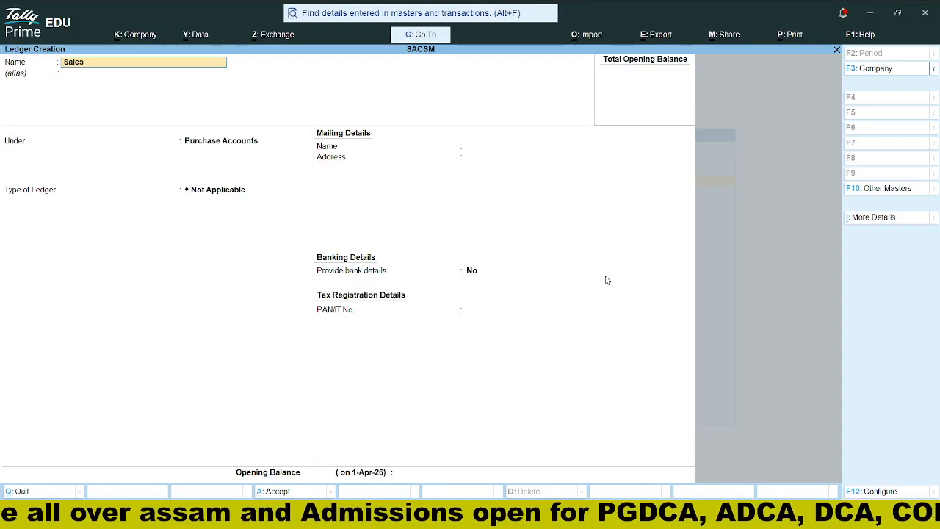
{"action": "type", "text": " a/c"}
{"action": "key", "text": "Return"}
{"action": "key", "text": "Return"}
{"action": "type", "text": "Sa"}
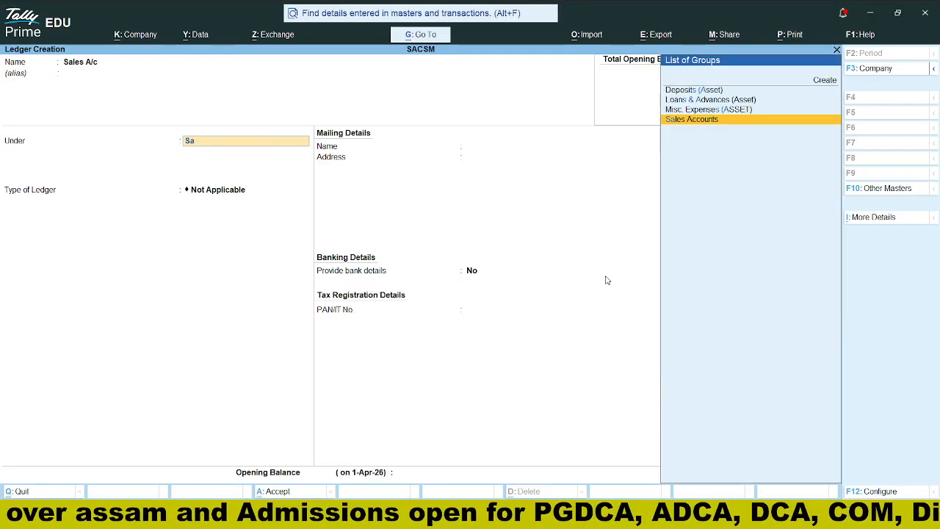
{"action": "key", "text": "Return"}
{"action": "key", "text": "Return"}
{"action": "key", "text": "Return"}
{"action": "key", "text": "Return"}
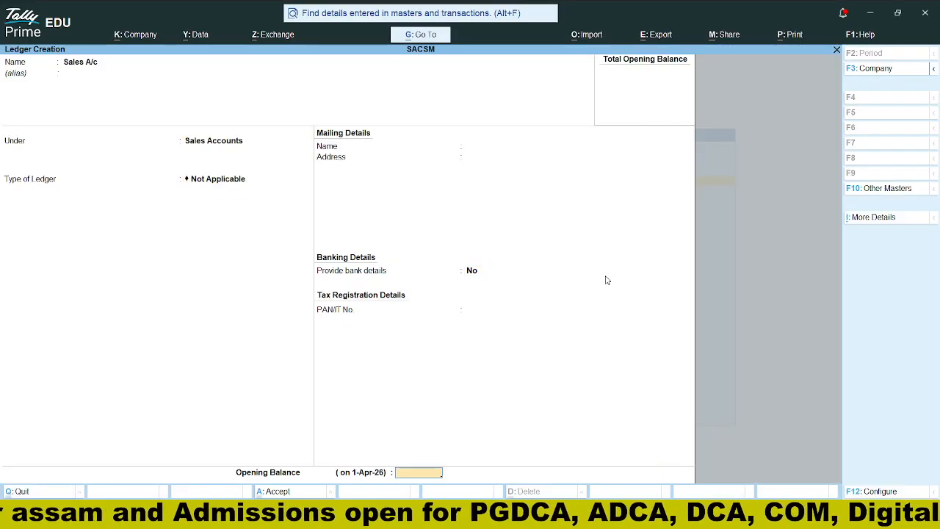
{"action": "key", "text": "Return"}
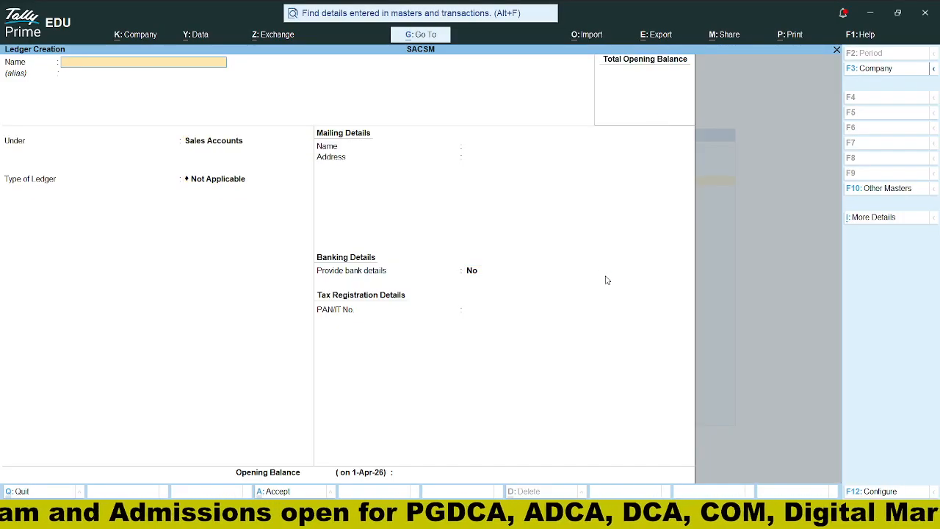
{"action": "key", "text": "Escape"}
{"action": "key", "text": "Return"}
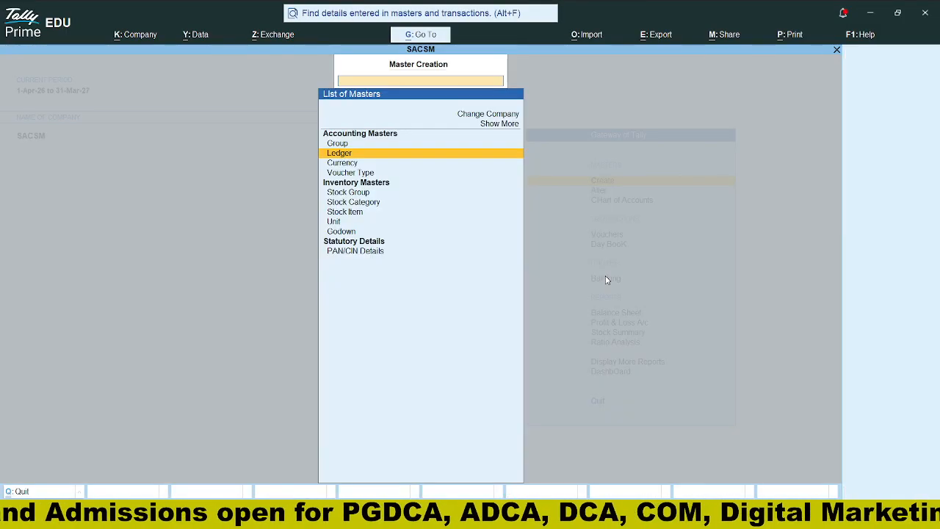
{"action": "key", "text": "Escape"}
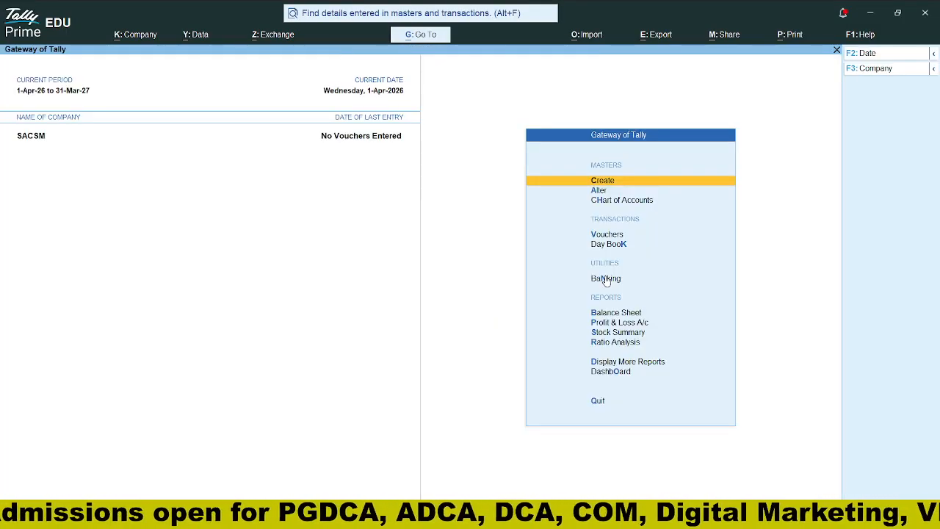
Step: Open the creation form for a new stock group among the inventory masters
{"action": "key", "text": "Down"}
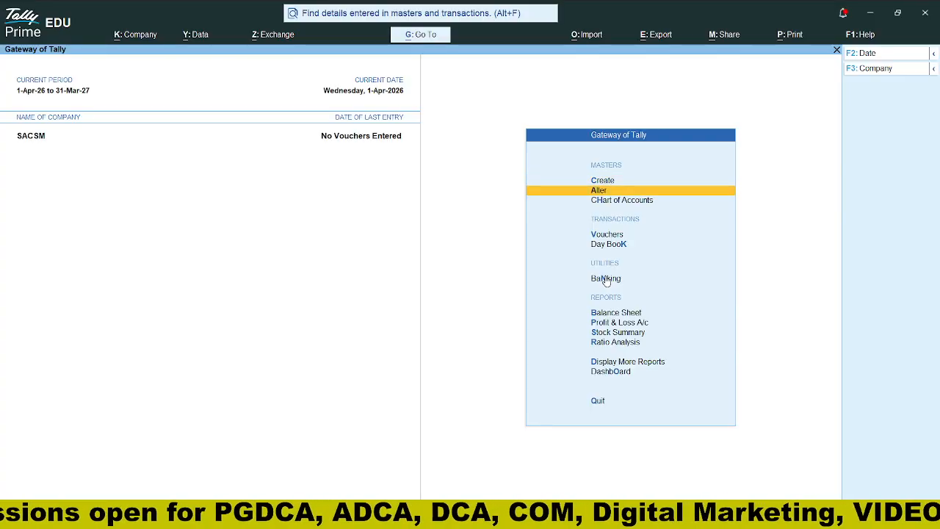
{"action": "key", "text": "Up"}
{"action": "key", "text": "Return"}
{"action": "key", "text": "Down"}
{"action": "key", "text": "Down"}
{"action": "key", "text": "Down"}
{"action": "key", "text": "Down"}
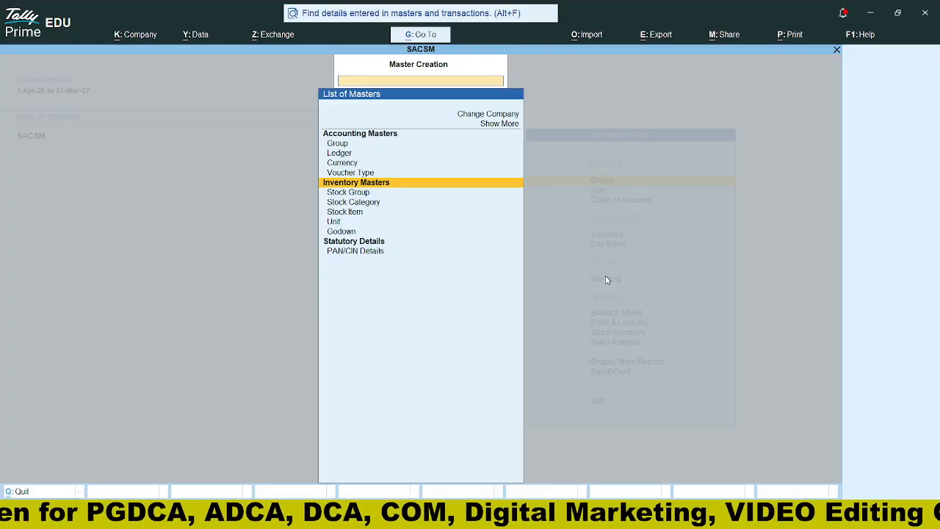
{"action": "key", "text": "Down"}
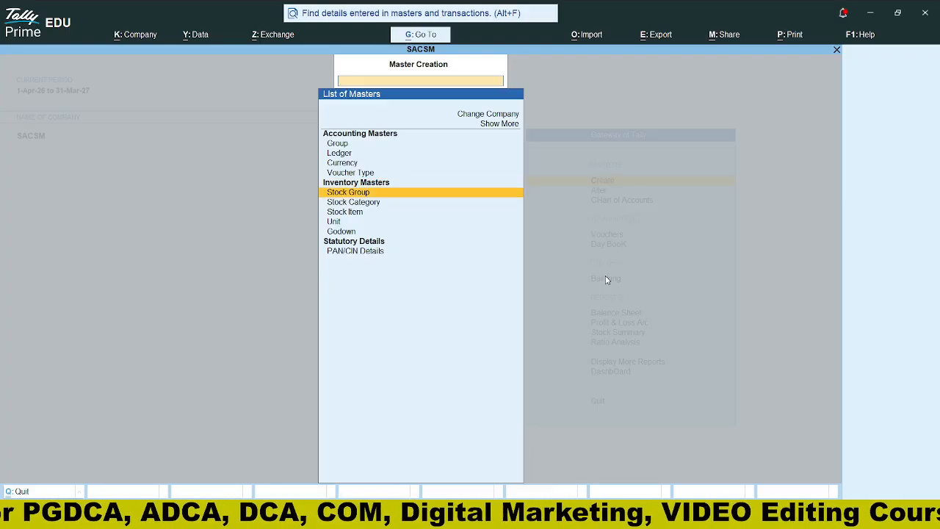
{"action": "key", "text": "Down"}
{"action": "key", "text": "Down"}
{"action": "key", "text": "Down"}
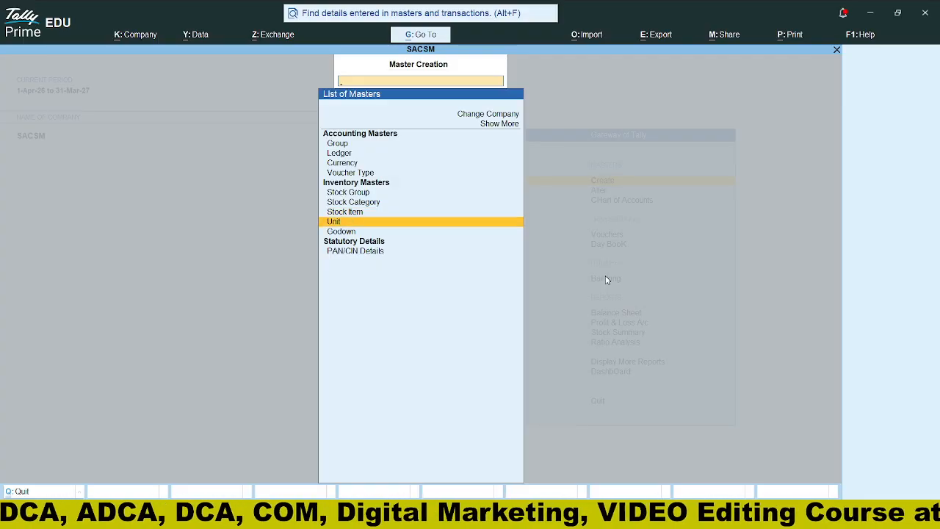
{"action": "key", "text": "Down"}
{"action": "key", "text": "Up"}
{"action": "key", "text": "Up"}
{"action": "key", "text": "Up"}
{"action": "key", "text": "Up"}
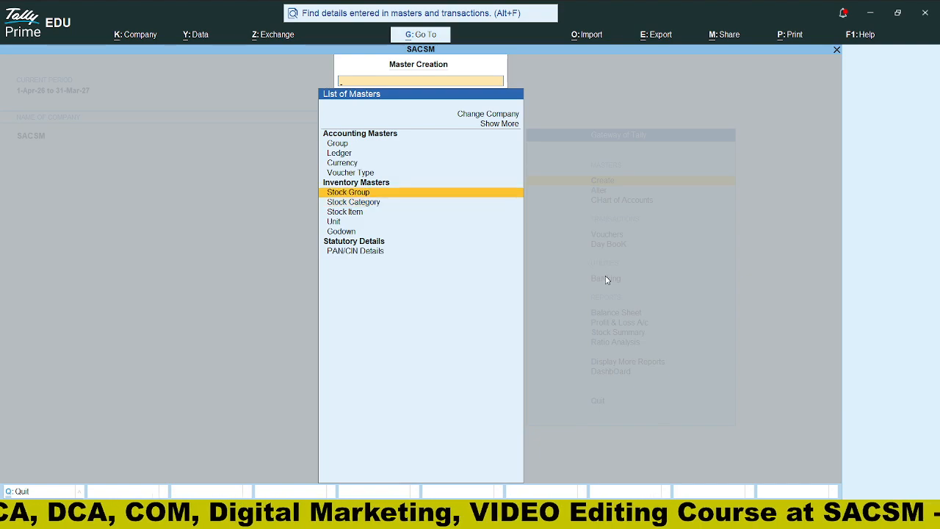
{"action": "key", "text": "Return"}
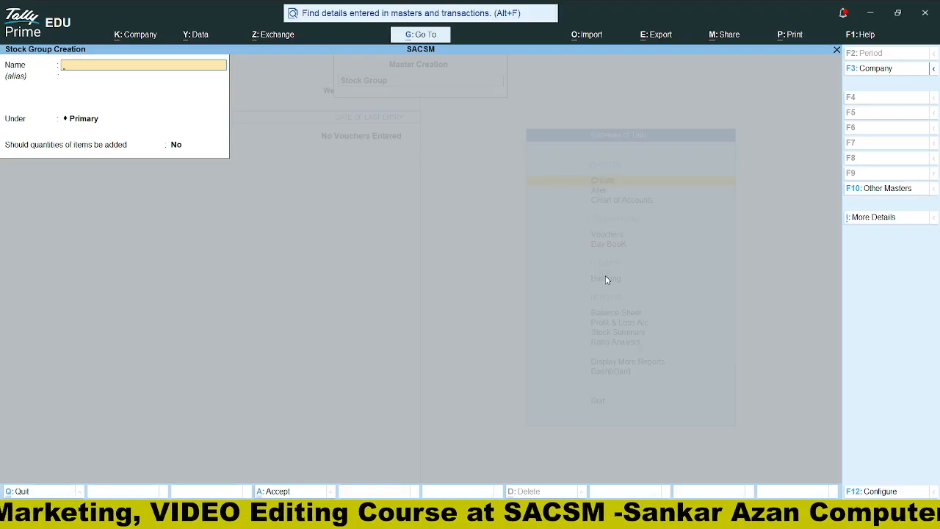
Step: Create a stock group named Rice under Primary, without adding item quantities
{"action": "type", "text": "Rice"}
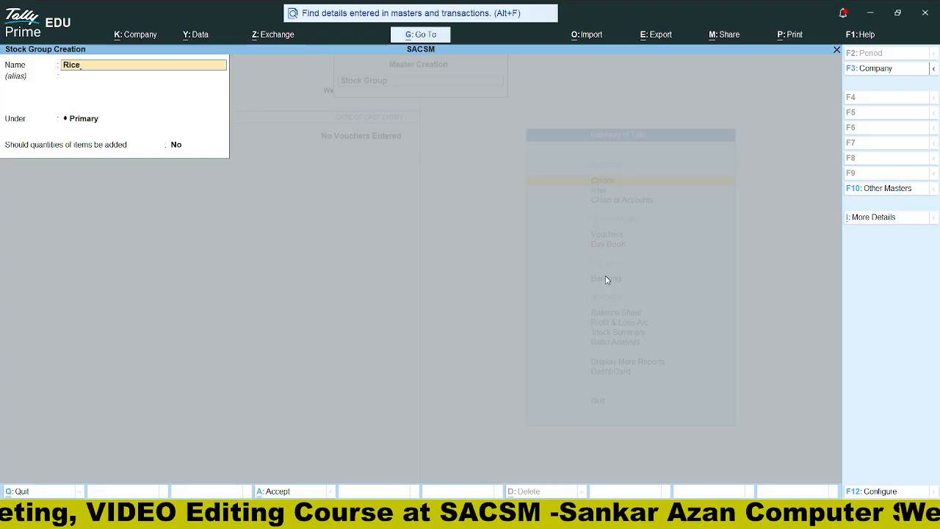
{"action": "key", "text": "Return"}
{"action": "key", "text": "Return"}
{"action": "key", "text": "Return"}
{"action": "key", "text": "Return"}
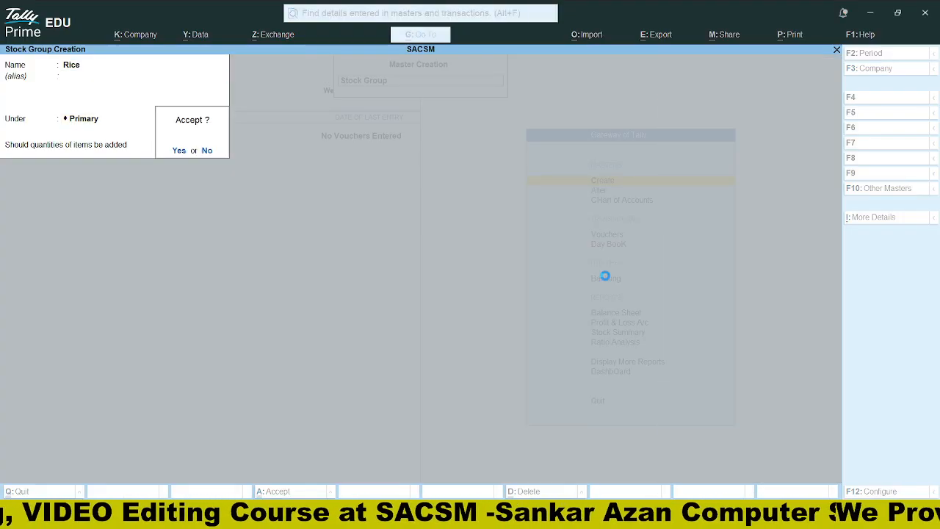
{"action": "key", "text": "Return"}
Step: Create a stock group named Oil under Primary, without adding item quantities, and leave stock group creation
{"action": "type", "text": "Oil"}
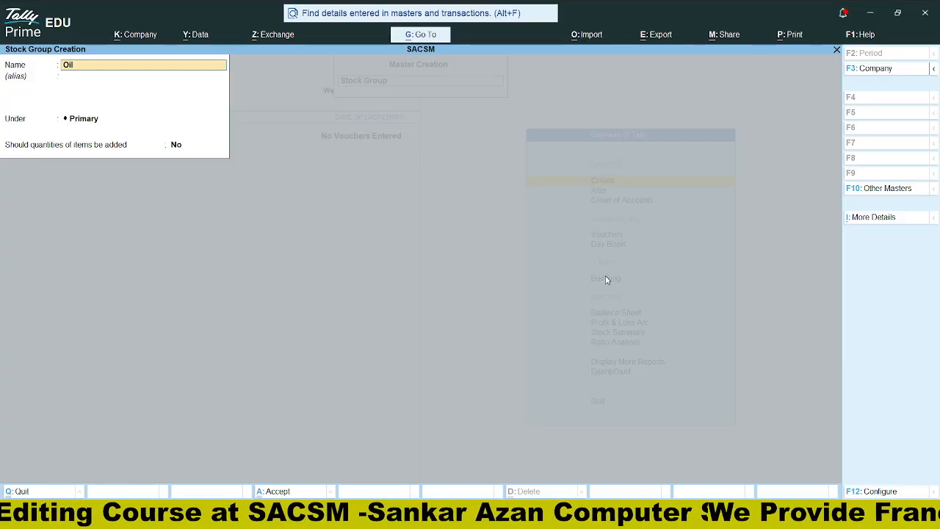
{"action": "key", "text": "Return"}
{"action": "key", "text": "Return"}
{"action": "key", "text": "Return"}
{"action": "key", "text": "Return"}
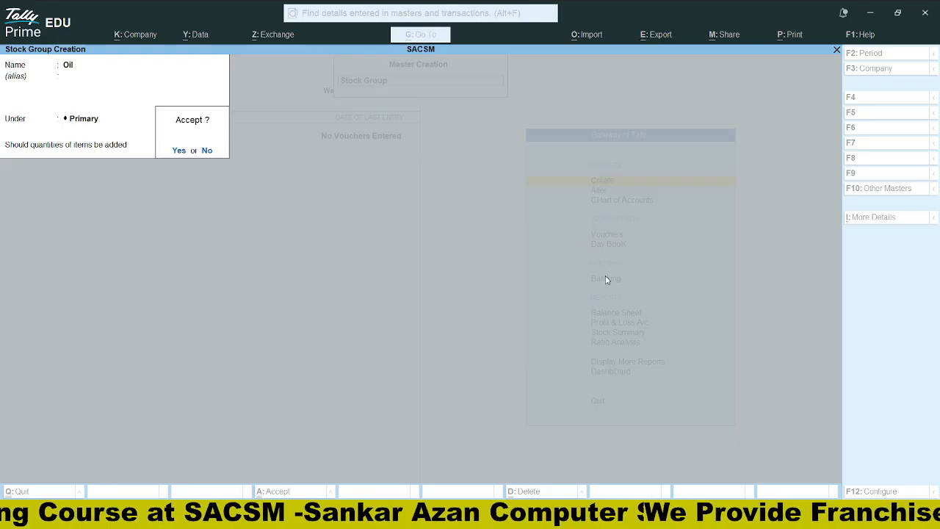
{"action": "key", "text": "Return"}
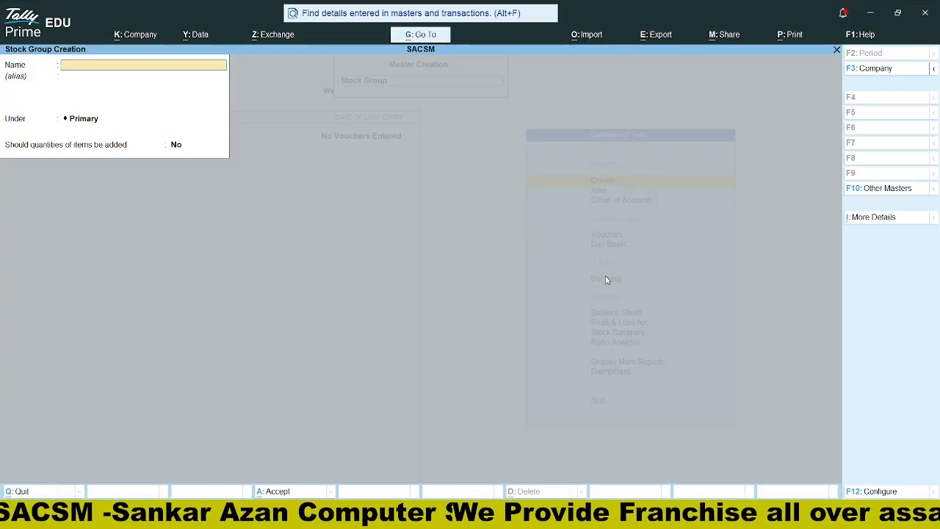
{"action": "key", "text": "Escape"}
{"action": "key", "text": "Return"}
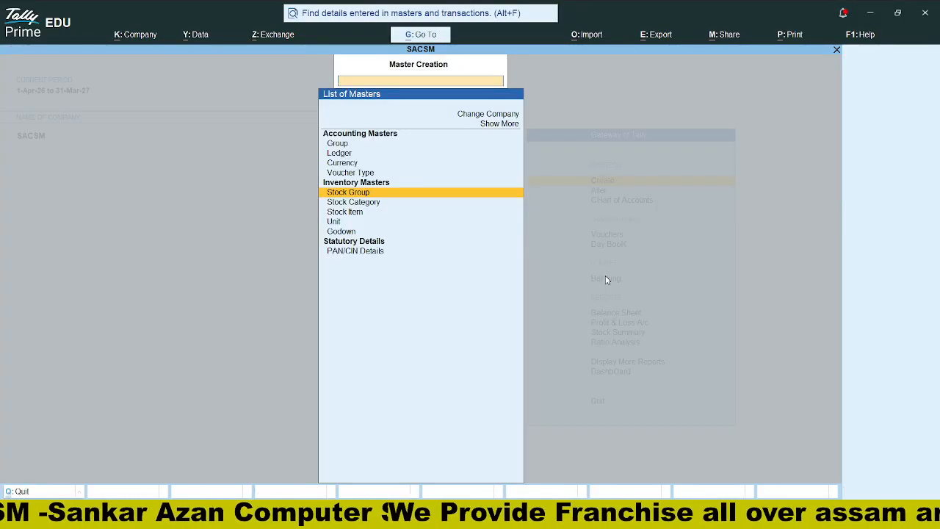
Step: Create a simple unit with symbol KG, formal name KILOGRAM and 0 decimal places
{"action": "key", "text": "Down"}
{"action": "key", "text": "Down"}
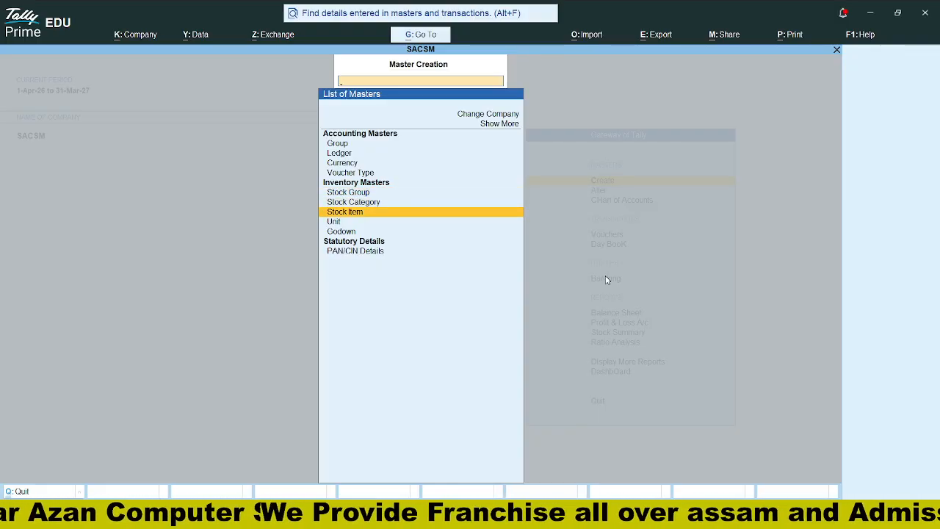
{"action": "key", "text": "Down"}
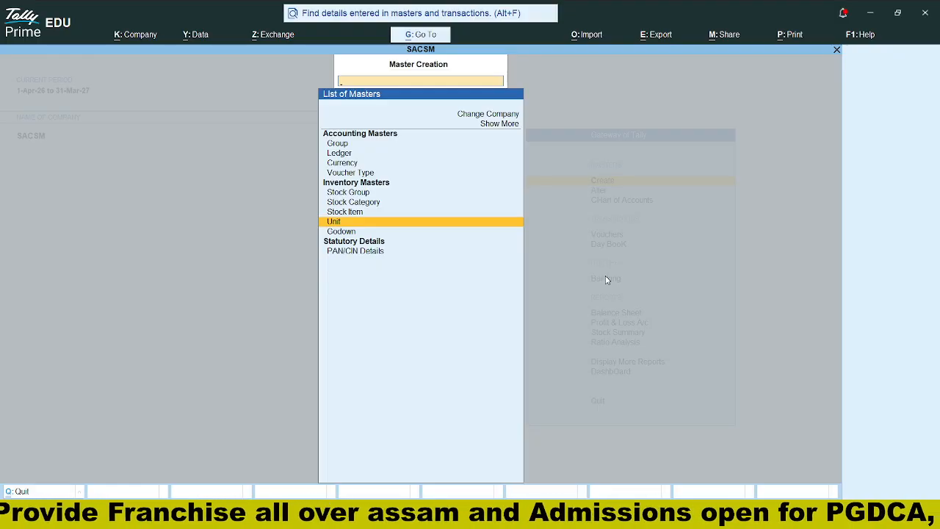
{"action": "key", "text": "Return"}
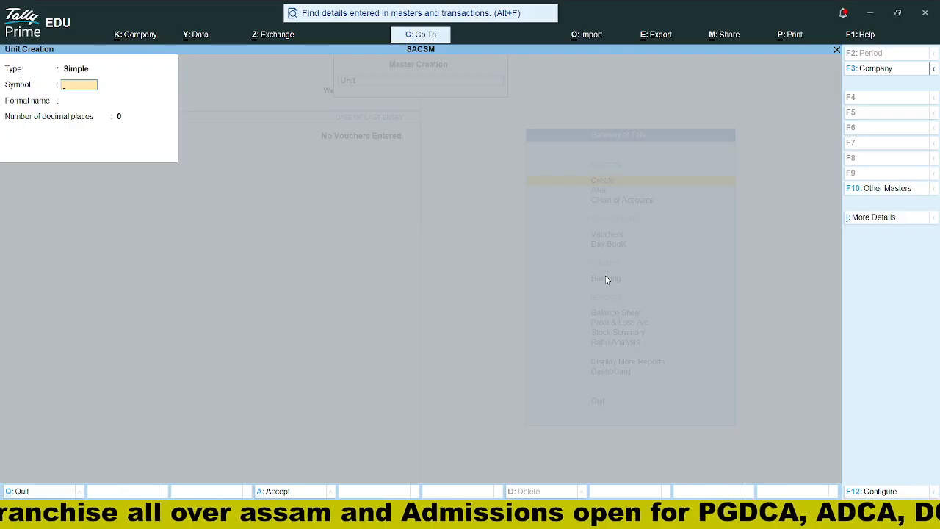
{"action": "type", "text": "KG"}
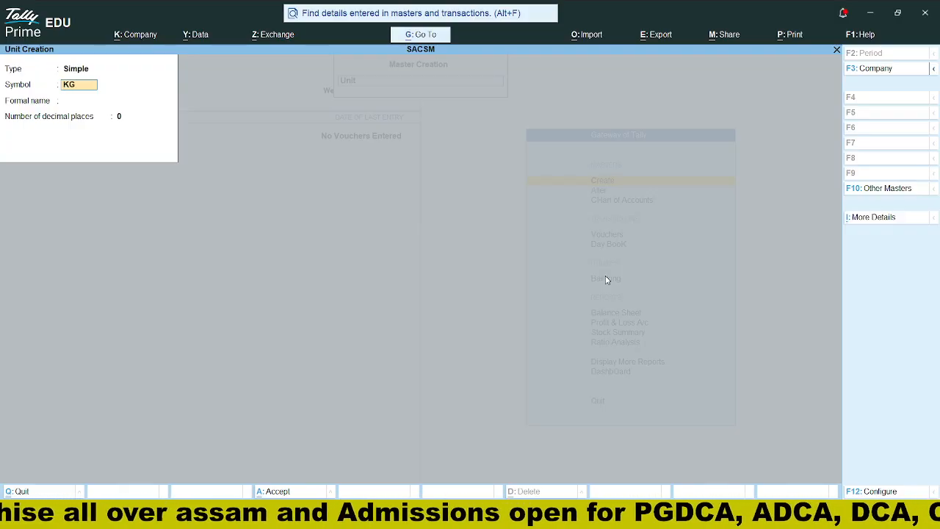
{"action": "key", "text": "Return"}
{"action": "key", "text": "Return"}
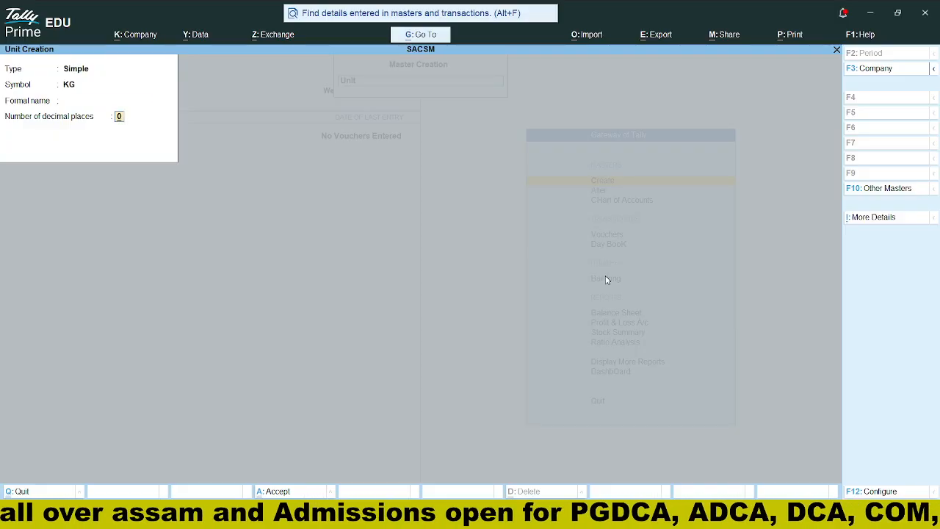
{"action": "key", "text": "Up"}
{"action": "type", "text": "K"}
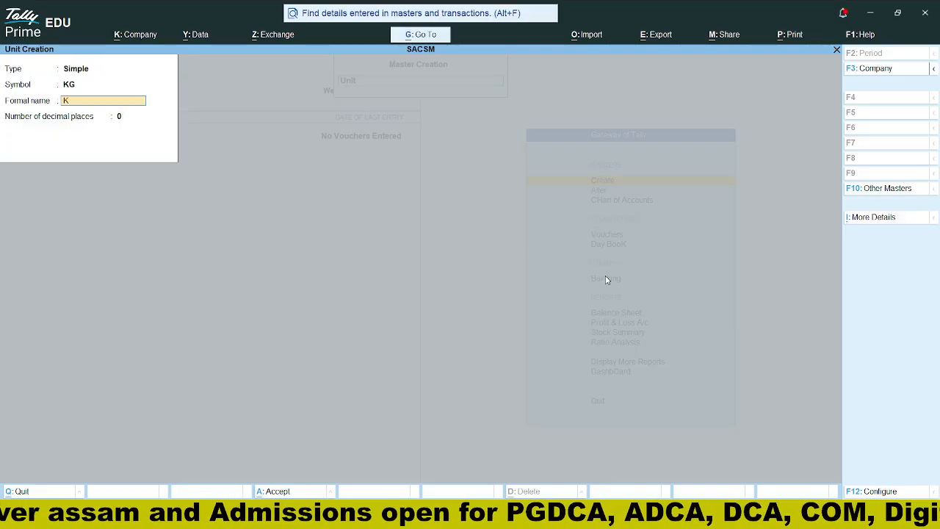
{"action": "type", "text": "ILOGRAM"}
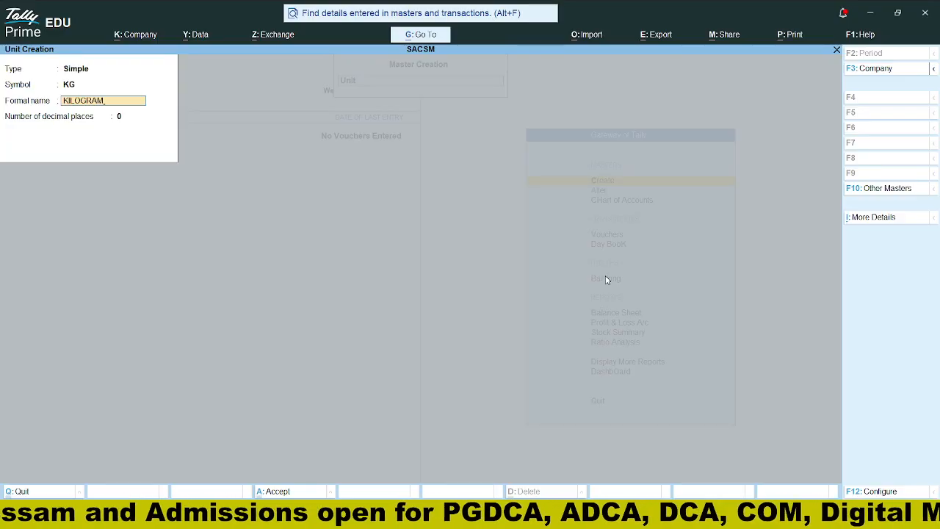
{"action": "key", "text": "Return"}
{"action": "key", "text": "Return"}
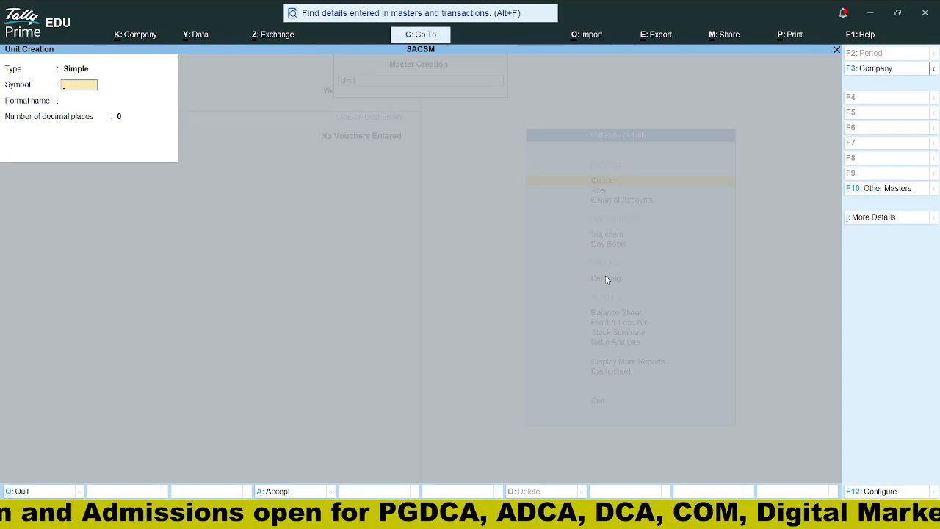
Step: Create a simple unit with symbol LIT, formal name LITER and 0 decimal places
{"action": "type", "text": "LIT"}
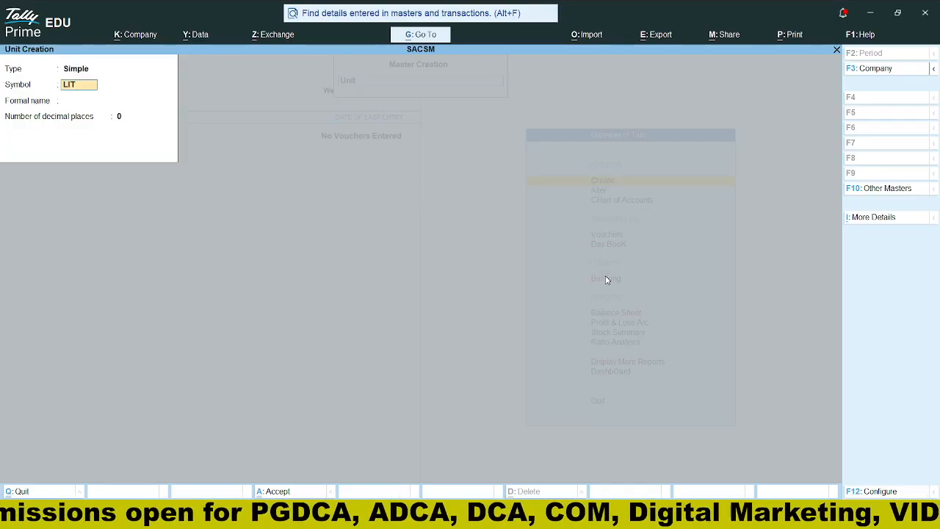
{"action": "key", "text": "Return"}
{"action": "type", "text": "LITER"}
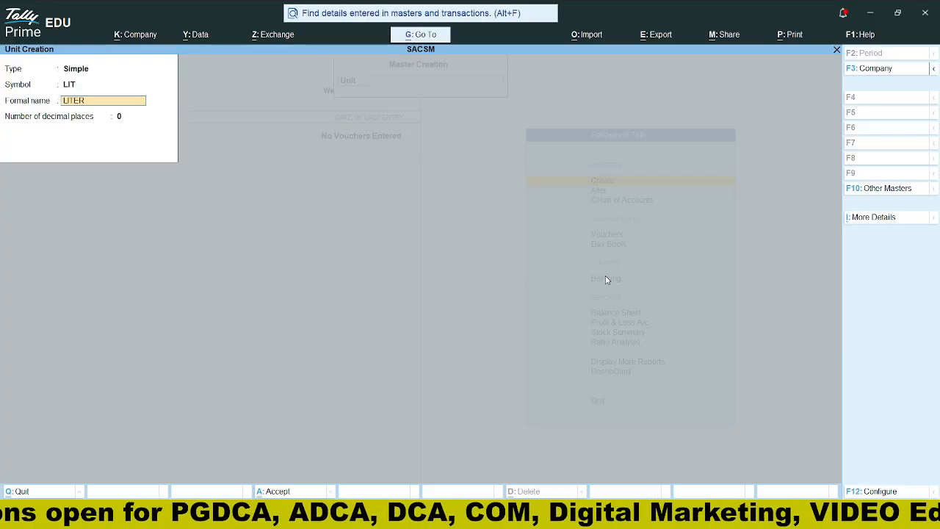
{"action": "key", "text": "Return"}
{"action": "key", "text": "Return"}
{"action": "key", "text": "Return"}
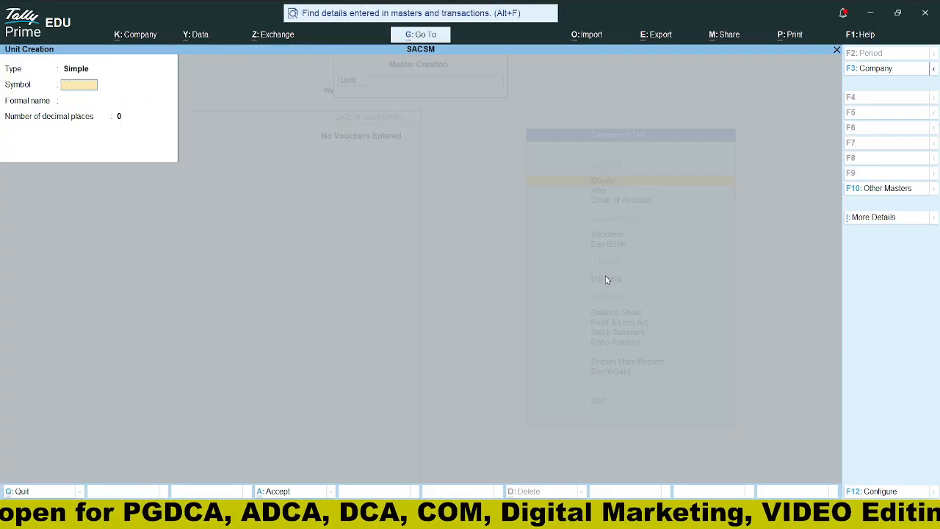
Step: Create a simple unit with symbol PCS, formal name PIECES and 0 decimal places, and leave unit creation
{"action": "type", "text": "PCS"}
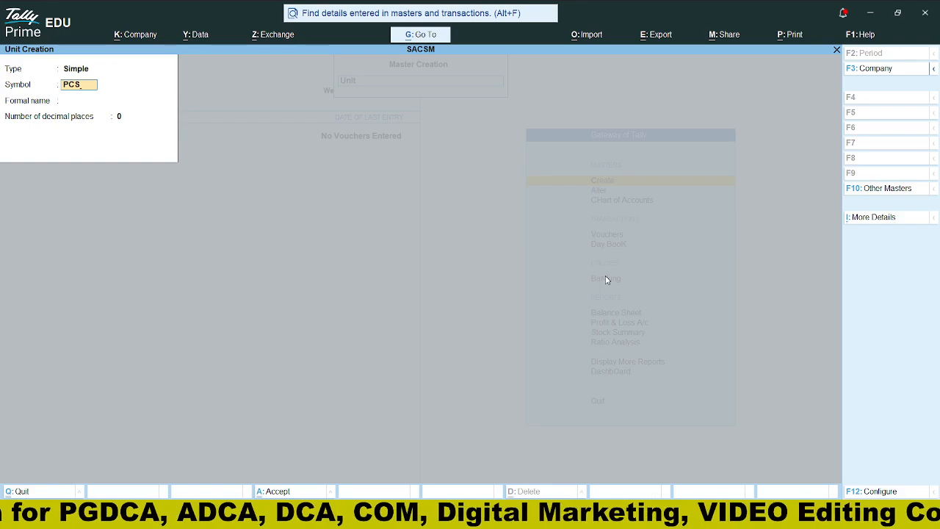
{"action": "key", "text": "Return"}
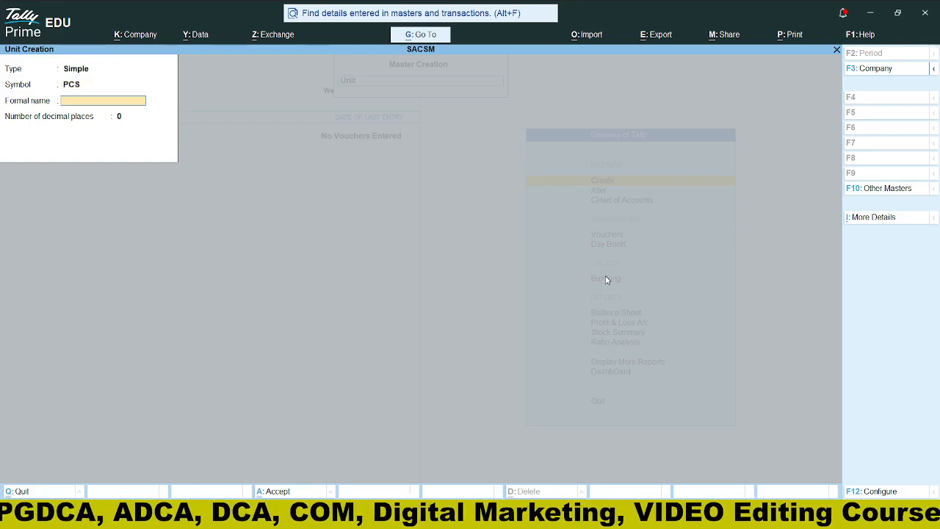
{"action": "type", "text": "PIECES"}
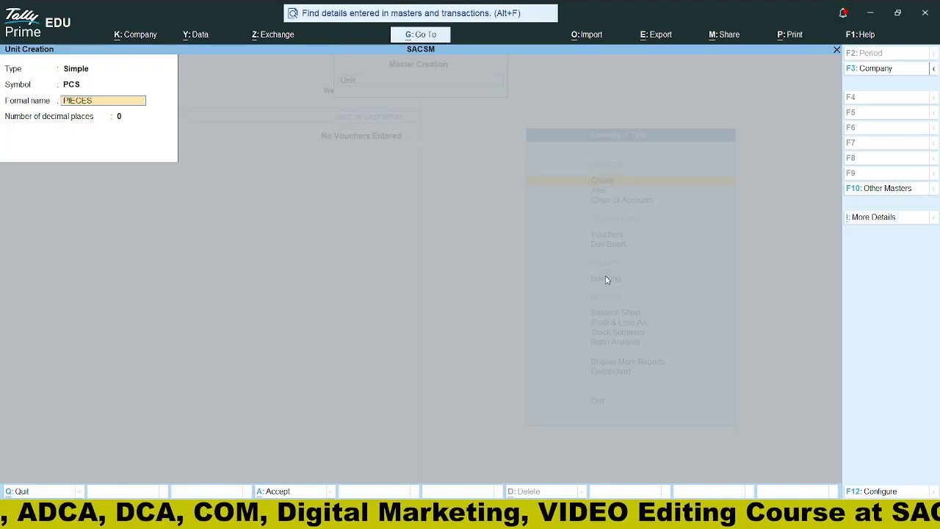
{"action": "key", "text": "Return"}
{"action": "key", "text": "Return"}
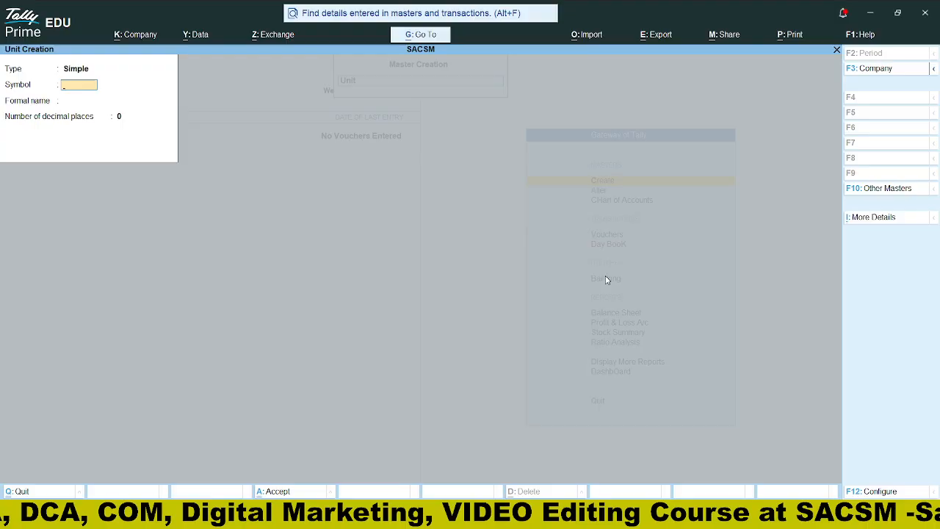
{"action": "key", "text": "Escape"}
Step: Start a new stock item among the inventory masters and name it BASMATI RICE, without an alias
{"action": "key", "text": "Return"}
{"action": "key", "text": "Up"}
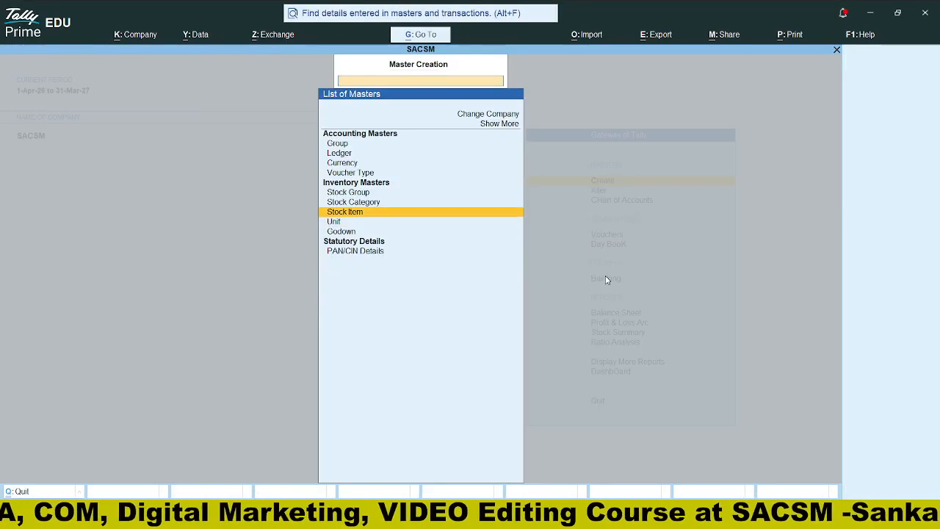
{"action": "key", "text": "Return"}
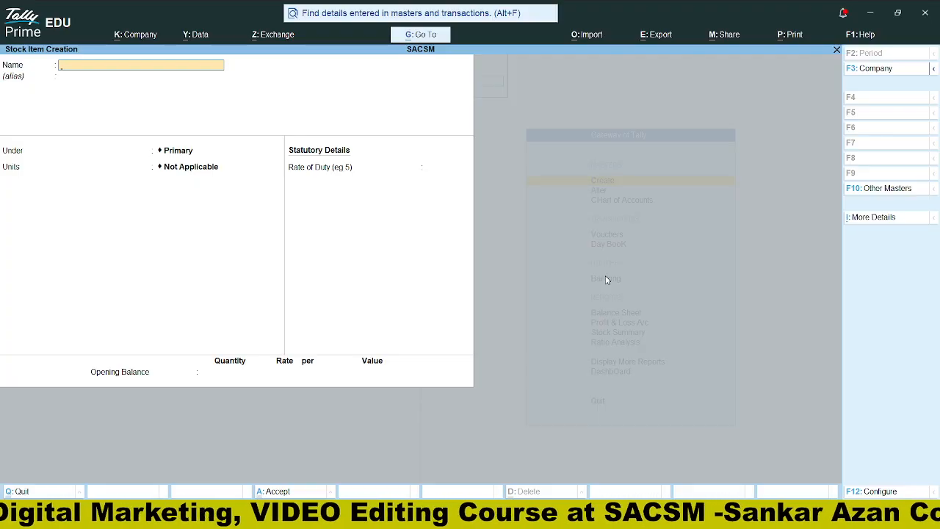
{"action": "type", "text": "B"}
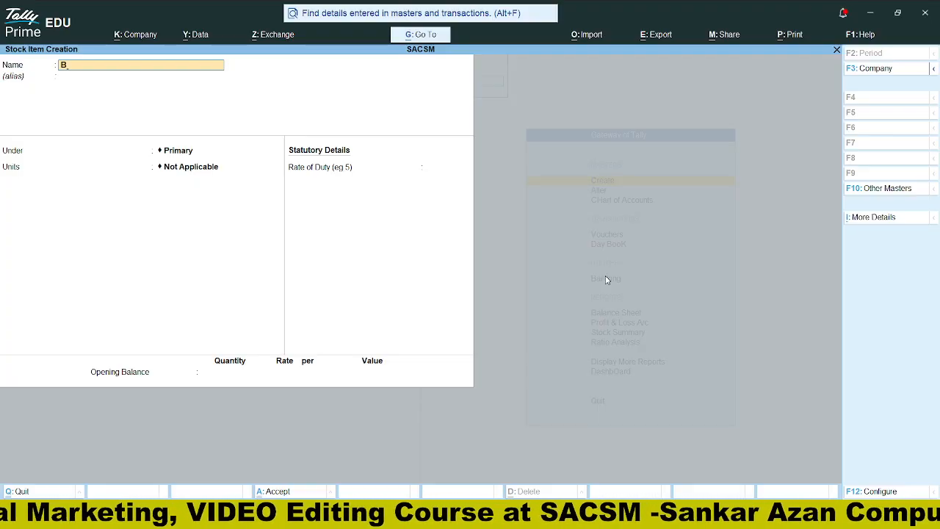
{"action": "type", "text": "ASMAR"}
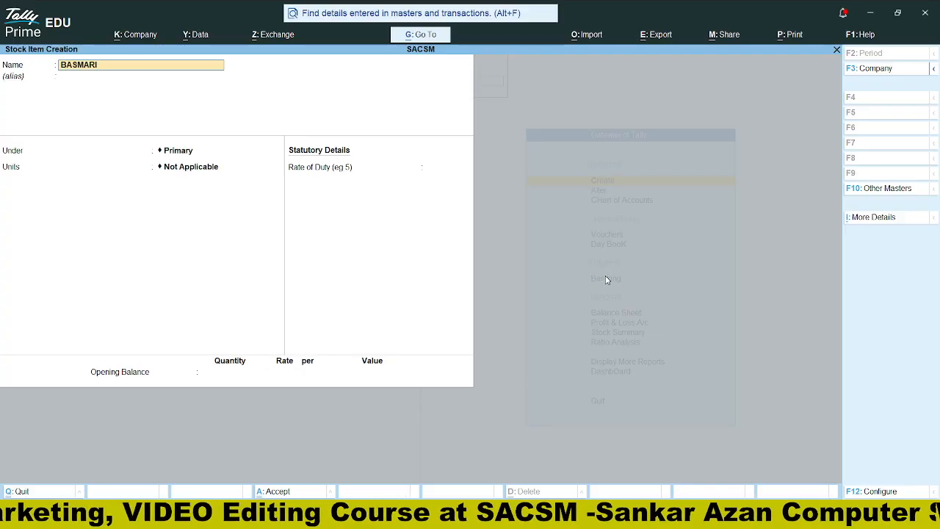
{"action": "key", "text": "BackSpace"}
{"action": "type", "text": "TI"}
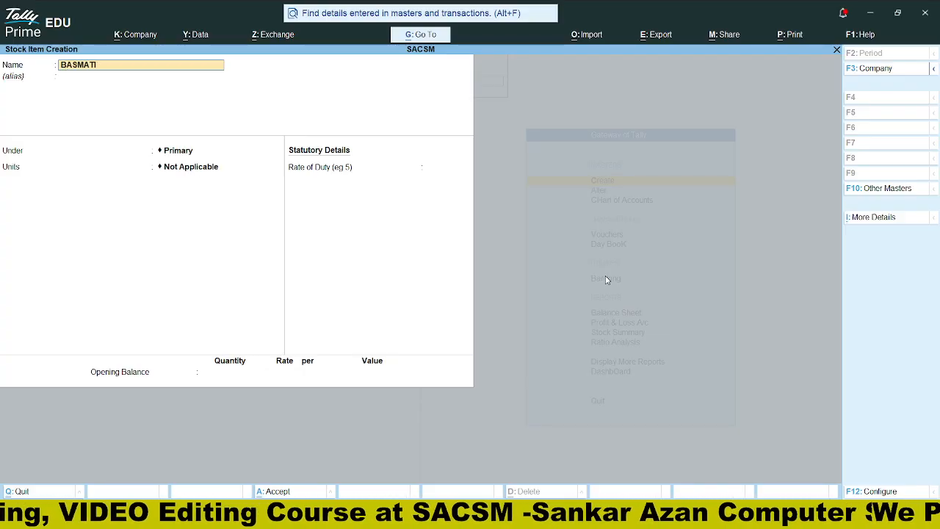
{"action": "type", "text": " RICE"}
{"action": "key", "text": "Return"}
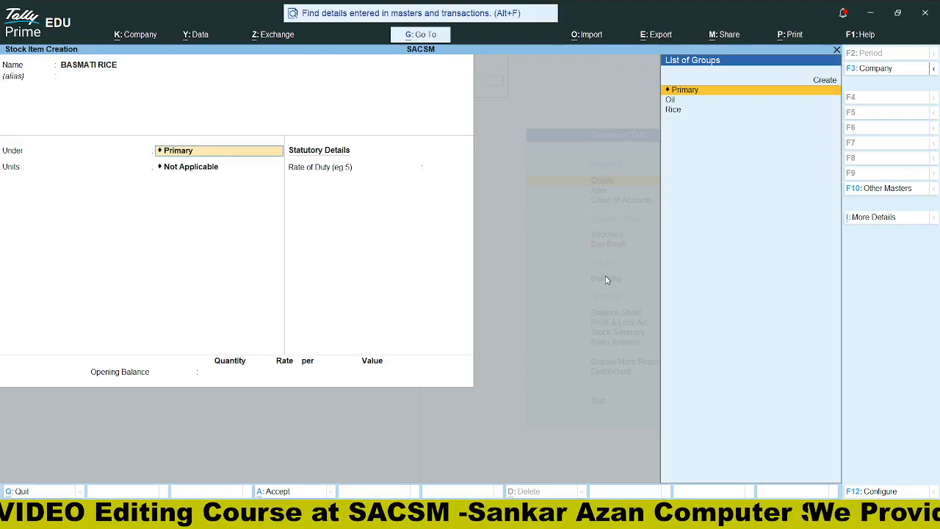
Step: Place the BASMATI RICE item under the Rice group with unit KG, and save it without an opening balance
{"action": "key", "text": "Down"}
{"action": "key", "text": "Down"}
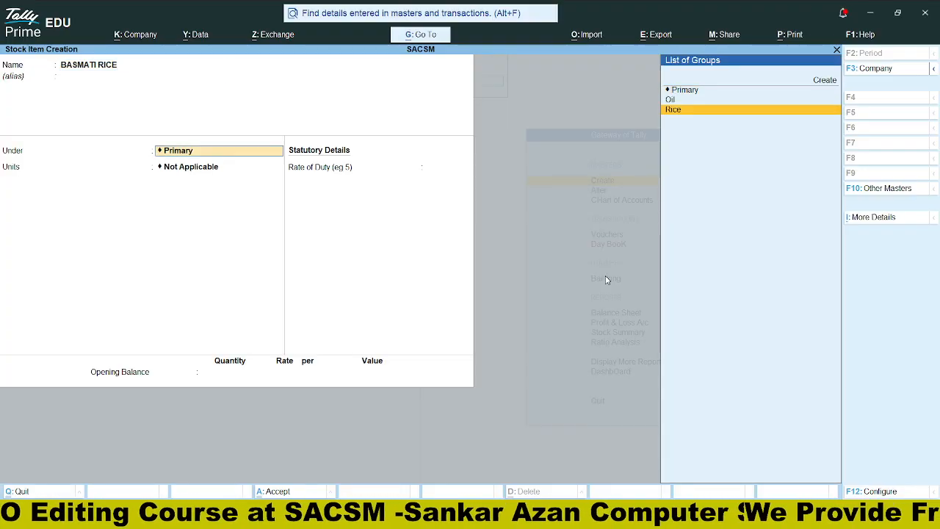
{"action": "key", "text": "Return"}
{"action": "key", "text": "Down"}
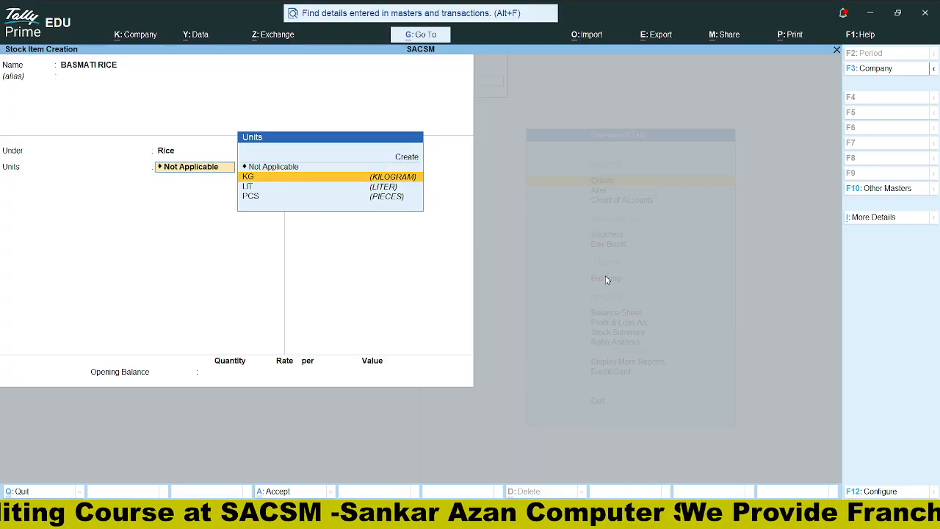
{"action": "key", "text": "Return"}
{"action": "key", "text": "Return"}
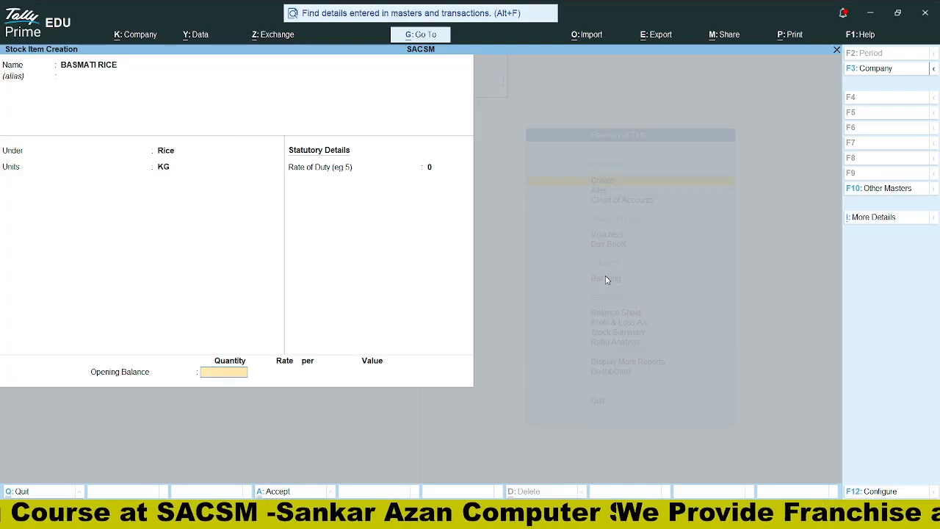
{"action": "key", "text": "Return"}
{"action": "key", "text": "Return"}
Step: Create a stock item named JOHA under the Rice group with unit KG and no opening balance
{"action": "type", "text": "JOHA"}
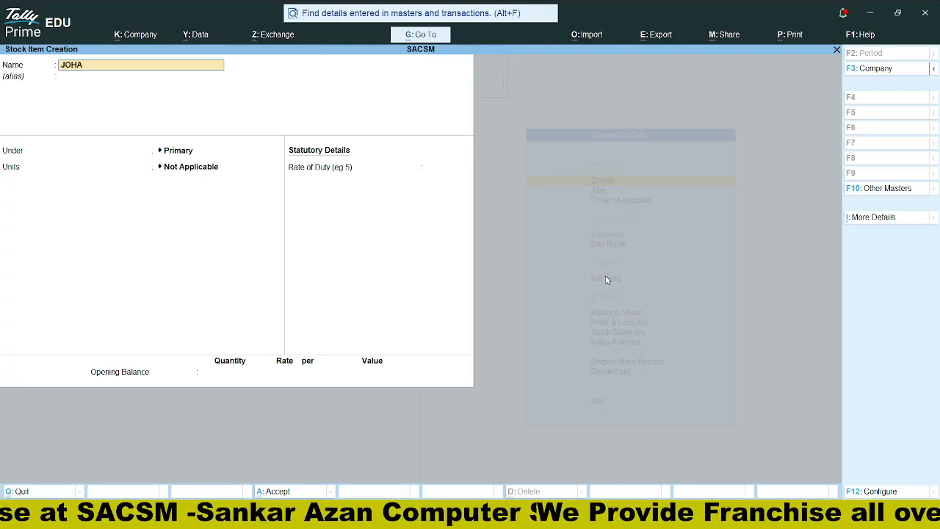
{"action": "key", "text": "Return"}
{"action": "key", "text": "Return"}
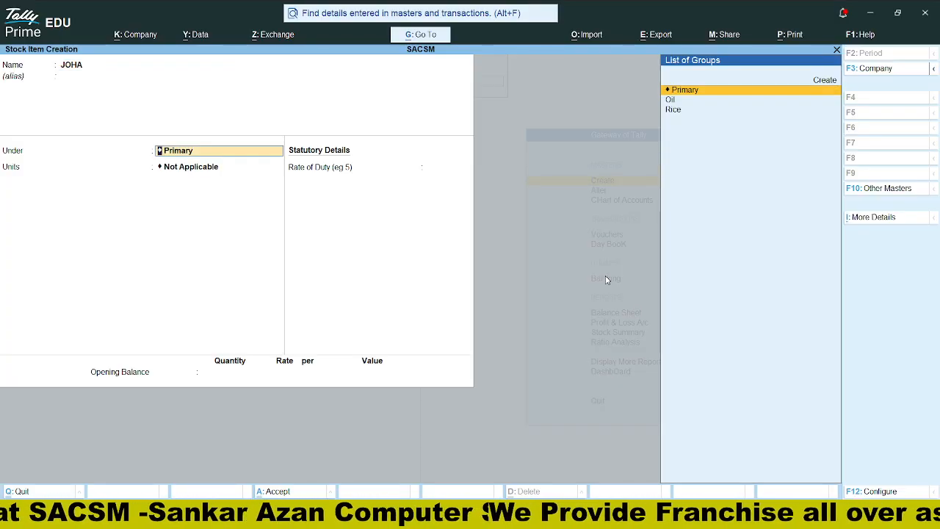
{"action": "key", "text": "Down"}
{"action": "key", "text": "Down"}
{"action": "key", "text": "Return"}
{"action": "key", "text": "Down"}
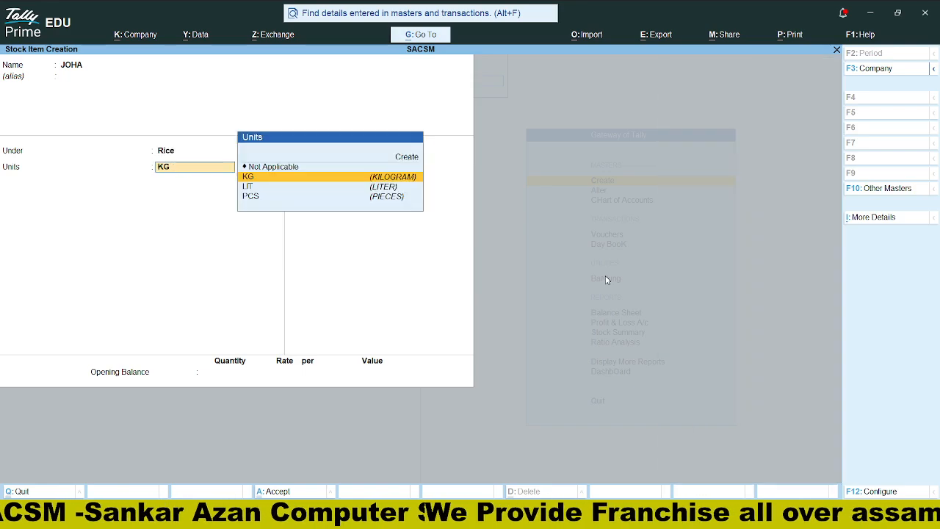
{"action": "key", "text": "Return"}
{"action": "key", "text": "Return"}
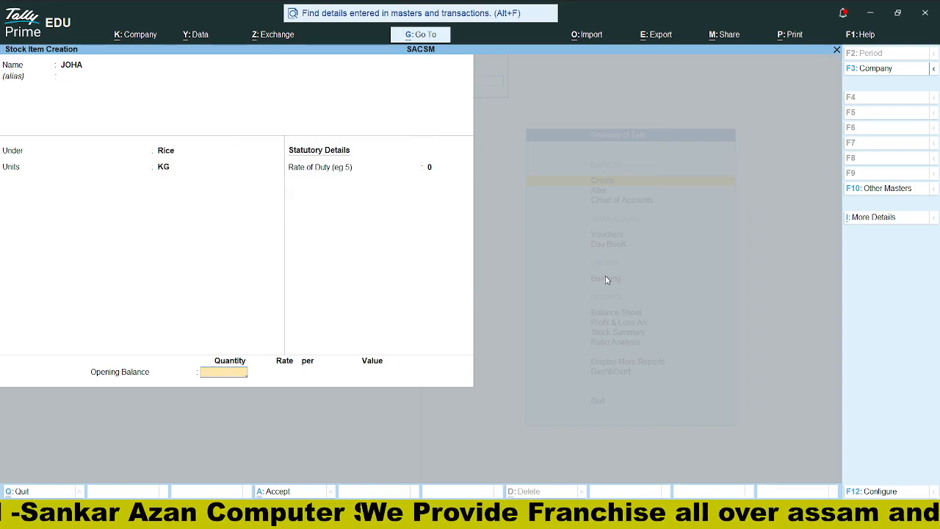
{"action": "key", "text": "Return"}
{"action": "key", "text": "Return"}
Step: Create a stock item named COCONUT OIL under the Oil group with unit LIT and no opening balance
{"action": "type", "text": "COCONUT"}
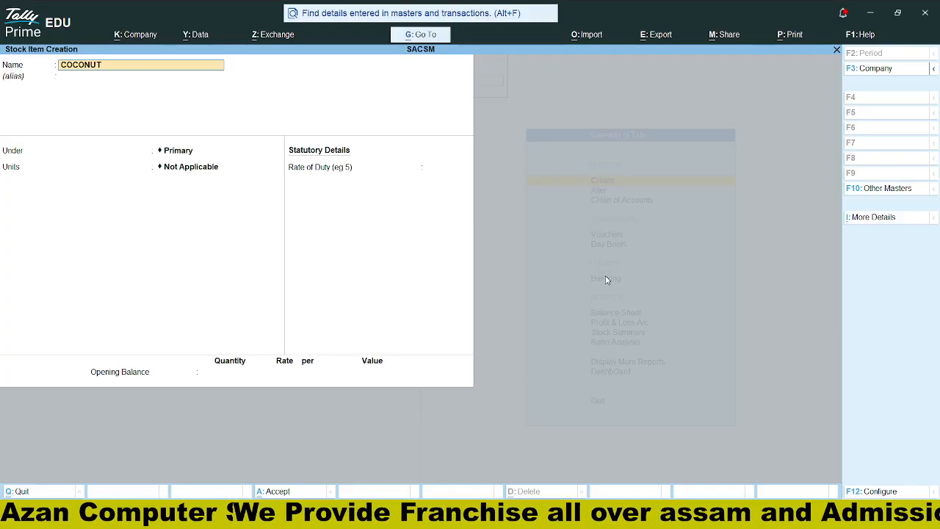
{"action": "type", "text": " OI"}
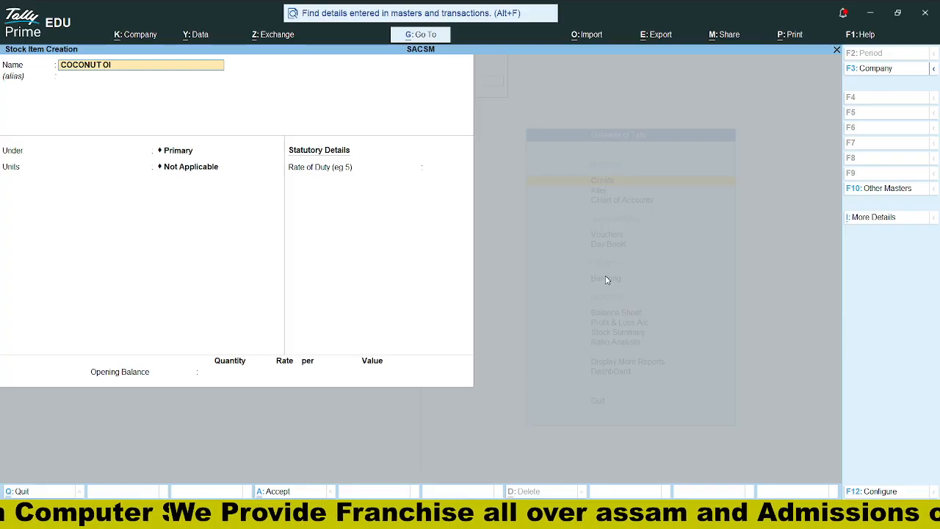
{"action": "key", "text": "Return"}
{"action": "key", "text": "Return"}
{"action": "key", "text": "Down"}
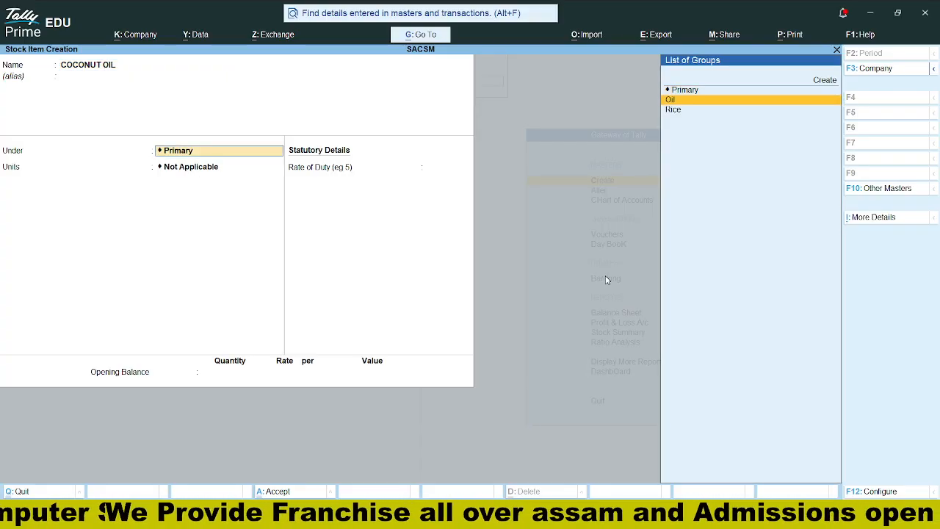
{"action": "key", "text": "Return"}
{"action": "key", "text": "Down"}
{"action": "key", "text": "Down"}
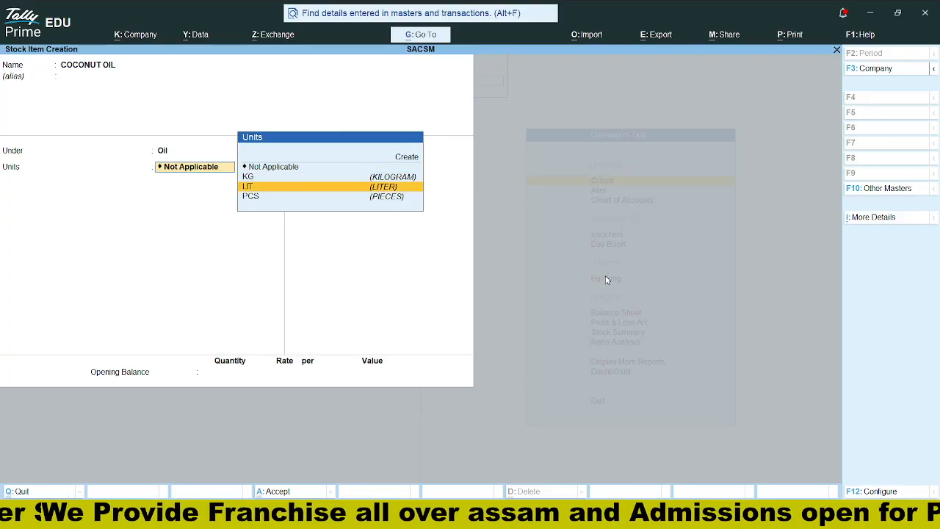
{"action": "key", "text": "Return"}
{"action": "key", "text": "Return"}
{"action": "key", "text": "Return"}
{"action": "key", "text": "Return"}
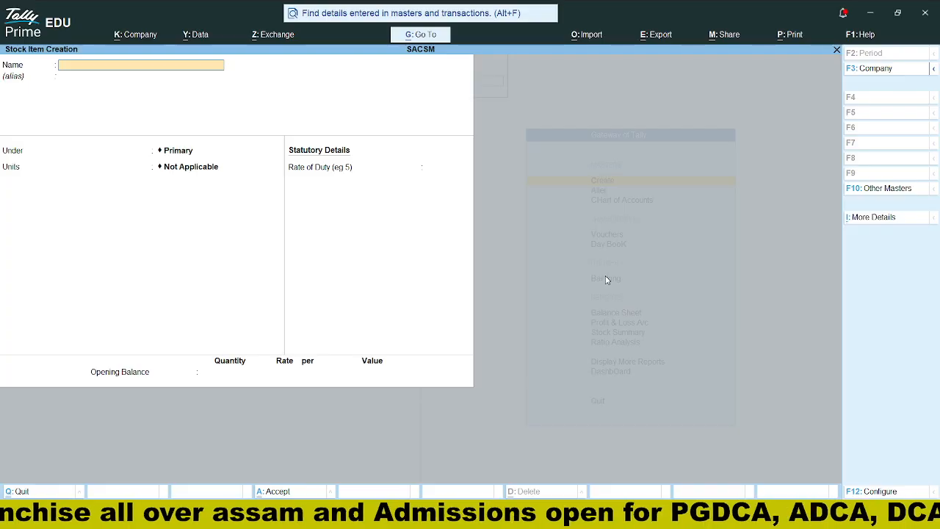
Step: Create a stock item named OLIVE OIL under the Oil group with unit LIT, save it without an opening balance, and leave stock item creation
{"action": "type", "text": "OLIVE OIL"}
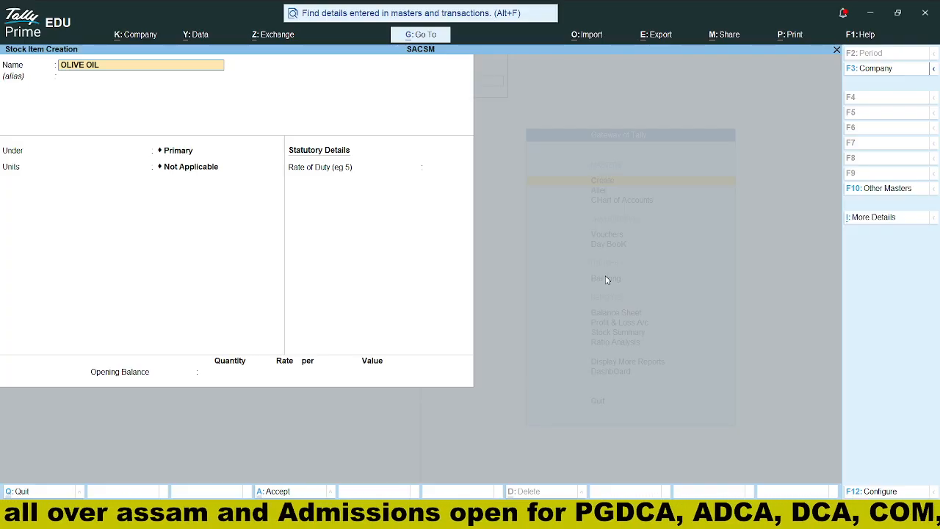
{"action": "key", "text": "Return"}
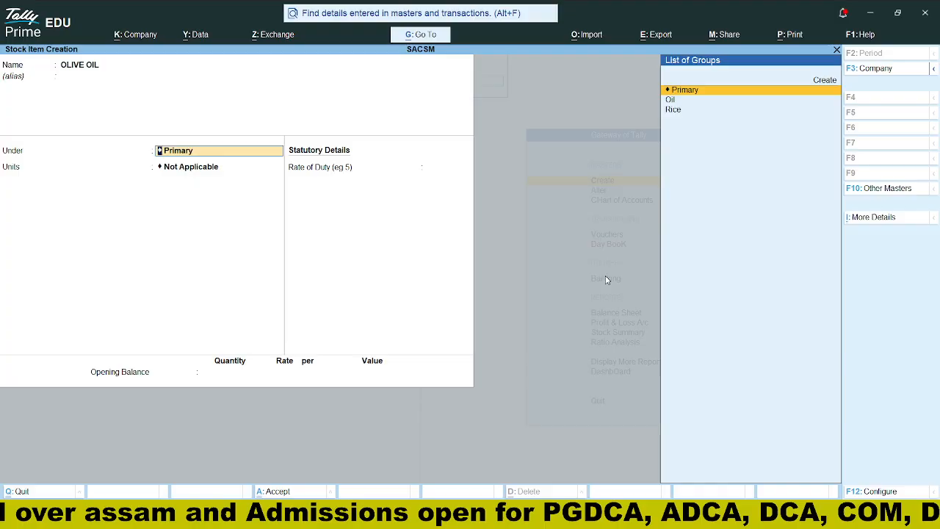
{"action": "key", "text": "Down"}
{"action": "key", "text": "Return"}
{"action": "key", "text": "Down"}
{"action": "key", "text": "Down"}
{"action": "key", "text": "Return"}
{"action": "key", "text": "Return"}
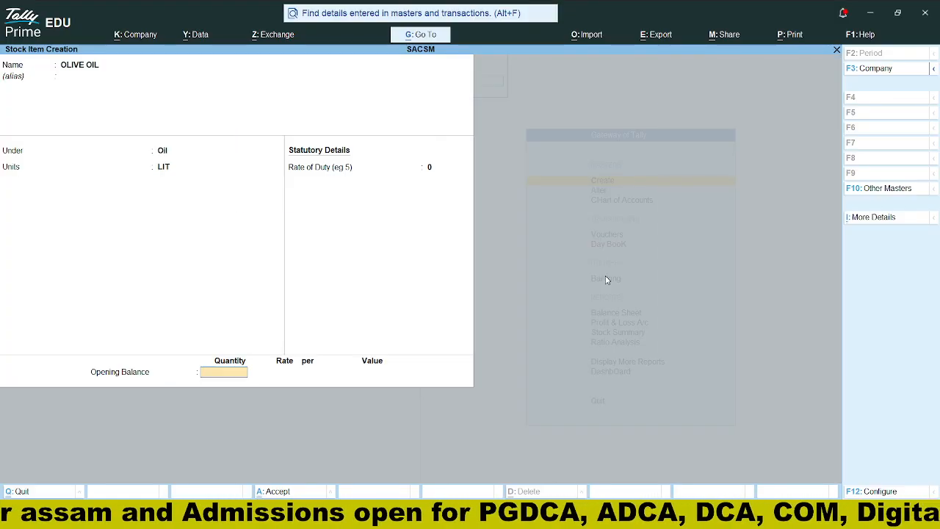
{"action": "key", "text": "Return"}
{"action": "key", "text": "Return"}
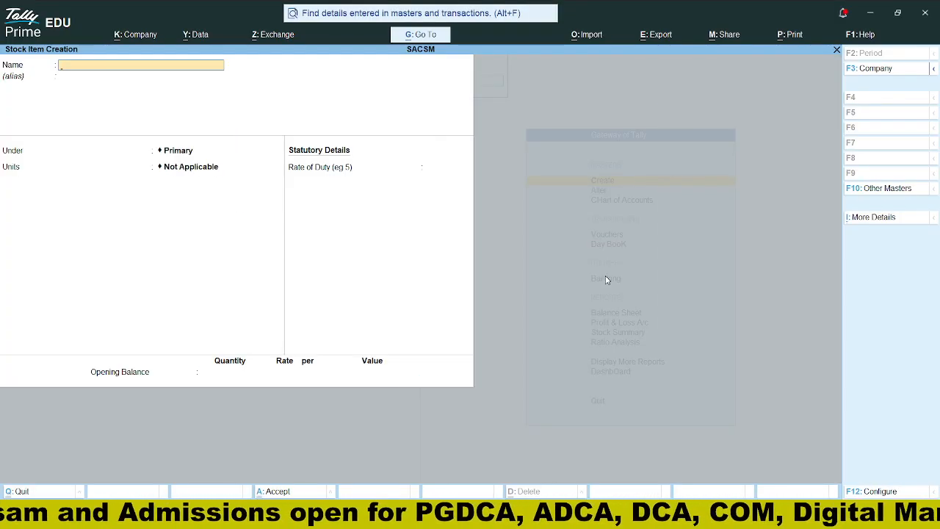
{"action": "key", "text": "Escape"}
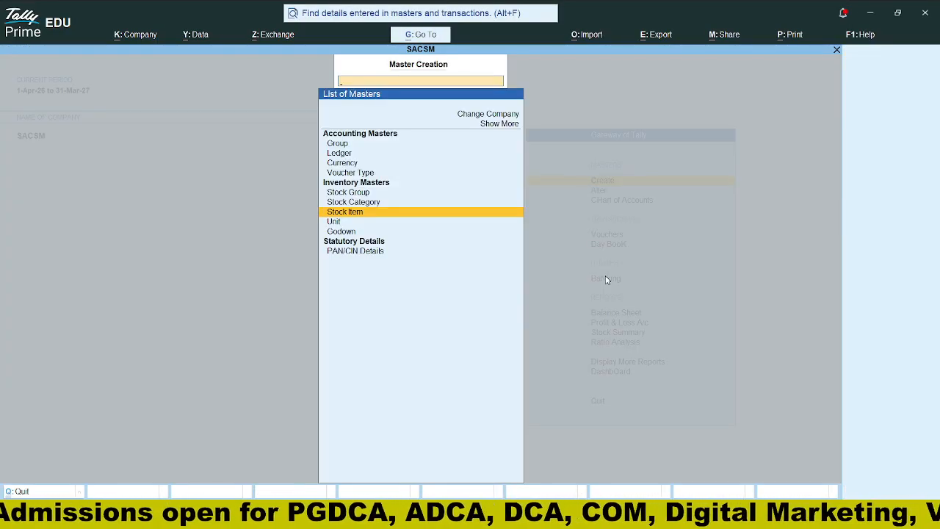
{"action": "key", "text": "Up"}
{"action": "key", "text": "Up"}
{"action": "key", "text": "Up"}
{"action": "key", "text": "Up"}
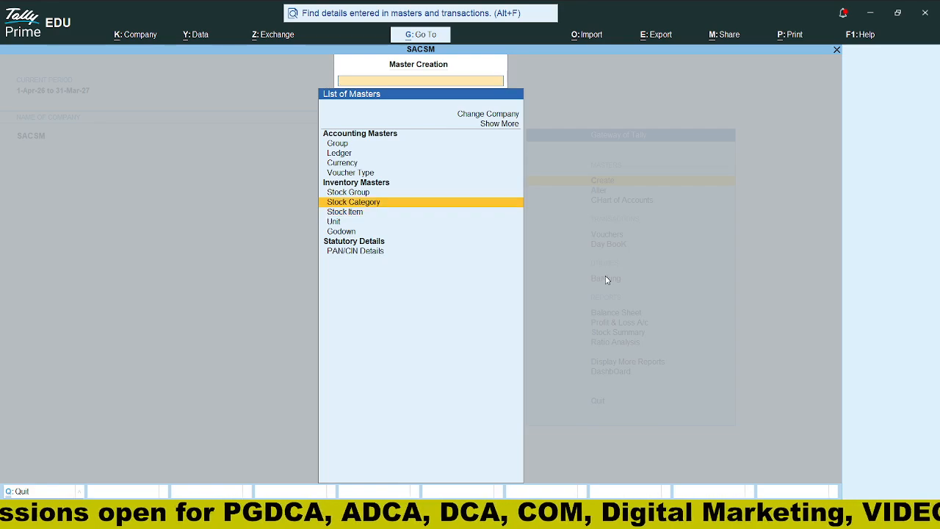
{"action": "key", "text": "Up"}
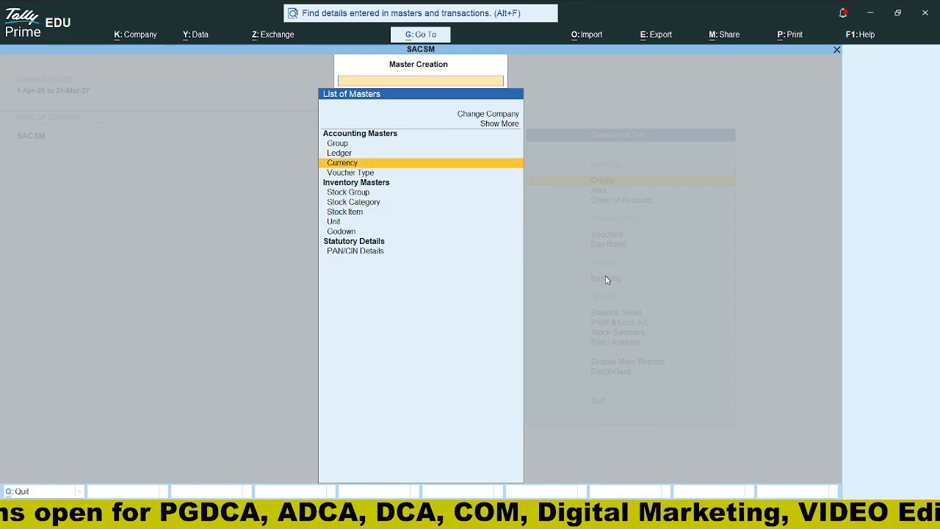
Step: Leave master creation and start a purchase voucher with supplier invoice number 001 dated 1-Apr-26
{"action": "key", "text": "Escape"}
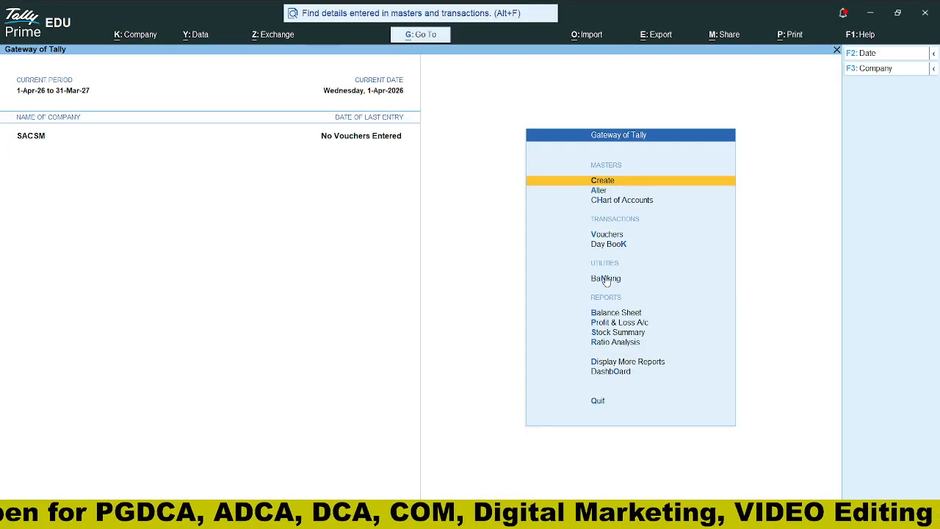
{"action": "key", "text": "Down"}
{"action": "key", "text": "Down"}
{"action": "key", "text": "Down"}
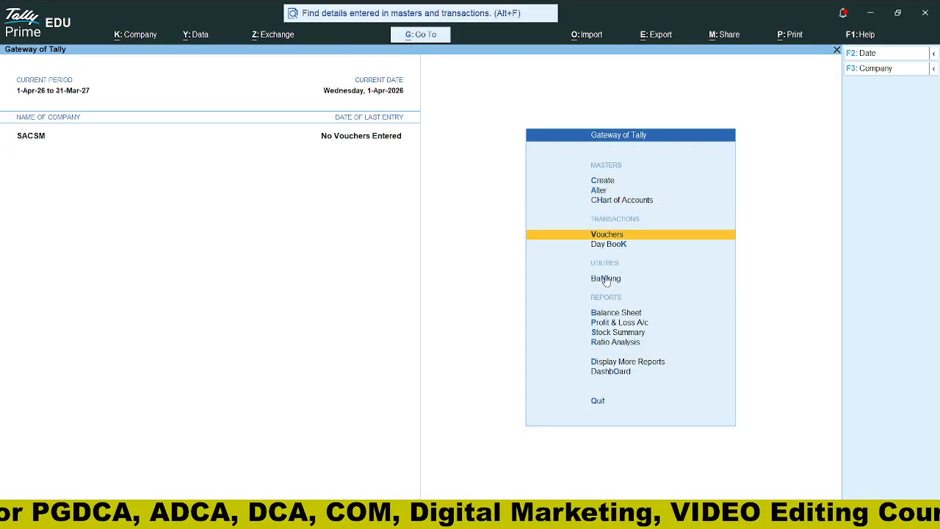
{"action": "key", "text": "Return"}
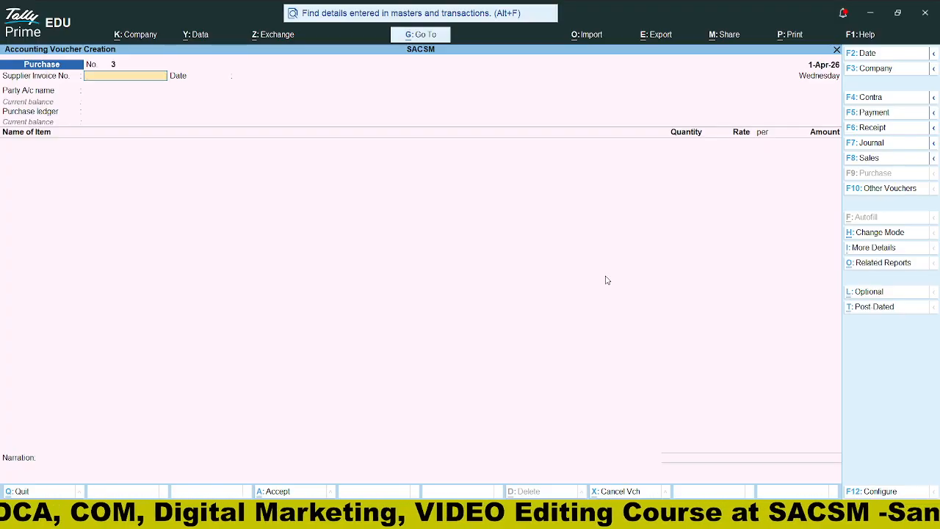
{"action": "type", "text": "001"}
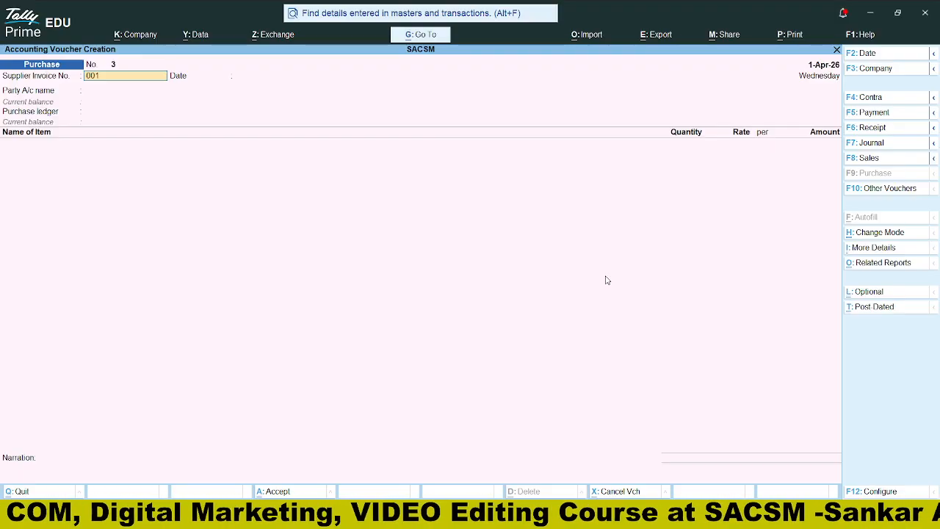
{"action": "key", "text": "Return"}
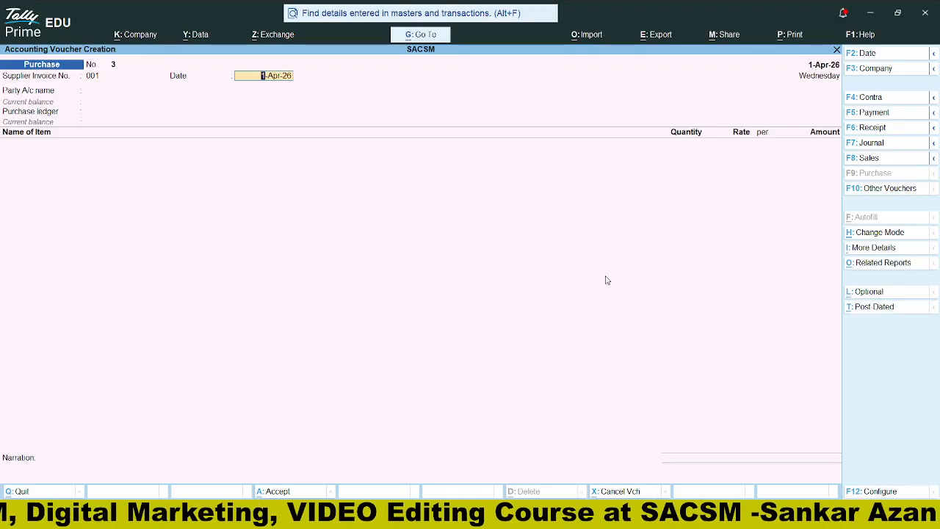
{"action": "key", "text": "Return"}
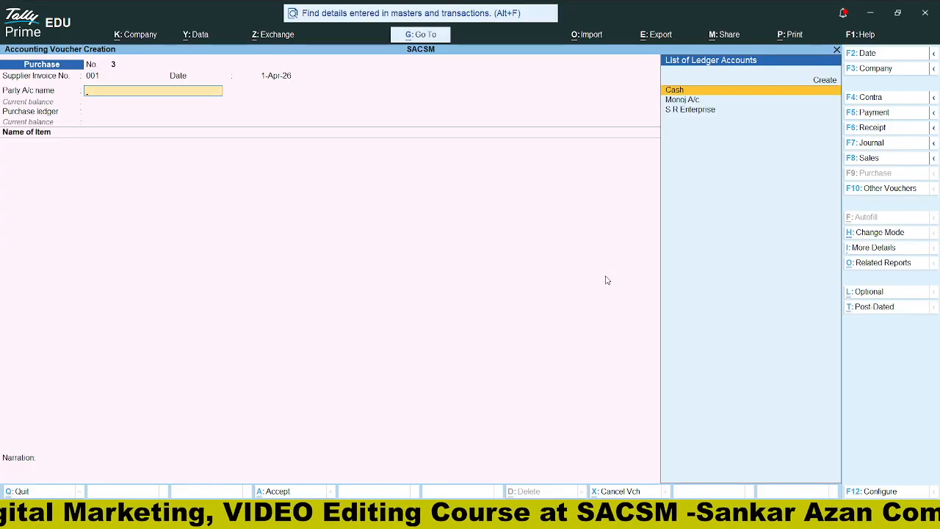
Step: Set the purchase voucher's party account to S R Enterprise
{"action": "key", "text": "Down"}
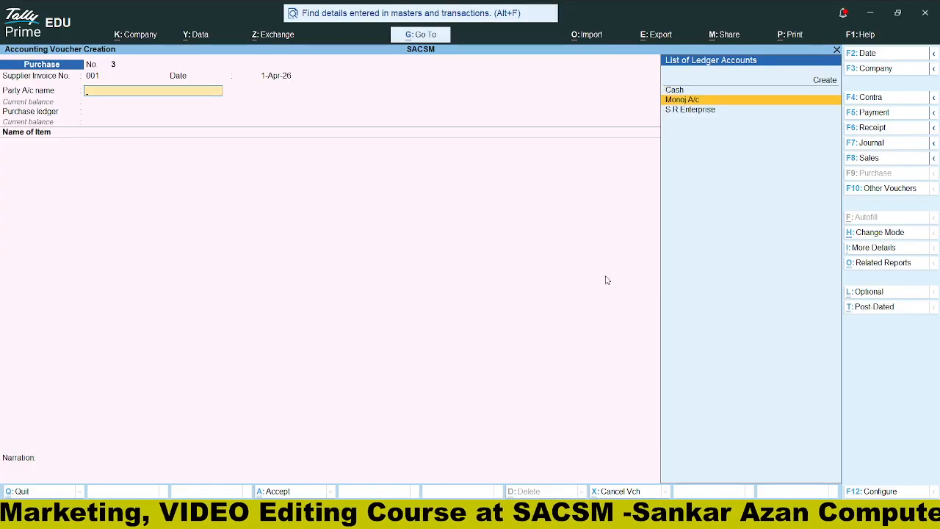
{"action": "key", "text": "Down"}
{"action": "key", "text": "Return"}
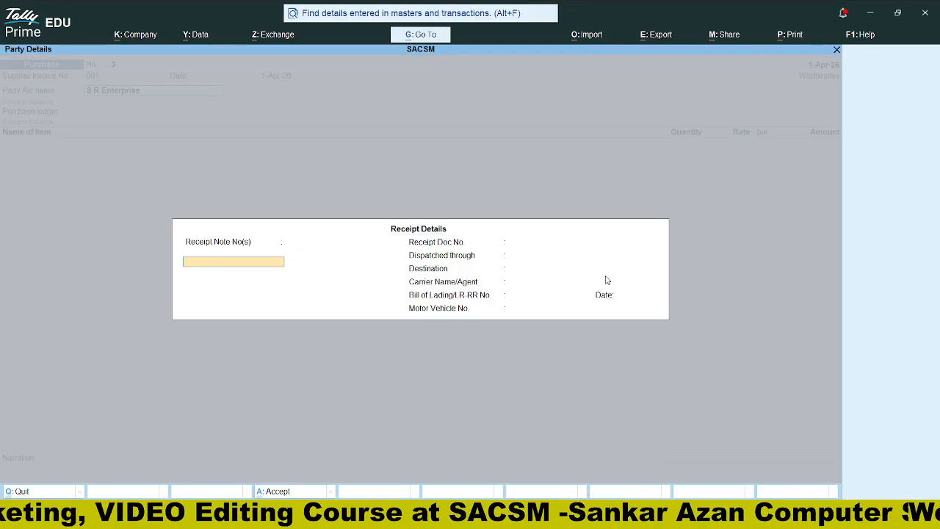
Step: Leave all receipt details blank and accept the supplier's party details without changes
{"action": "key", "text": "Return"}
{"action": "key", "text": "Return"}
{"action": "key", "text": "Return"}
{"action": "key", "text": "Return"}
{"action": "key", "text": "Return"}
{"action": "key", "text": "Return"}
{"action": "key", "text": "Return"}
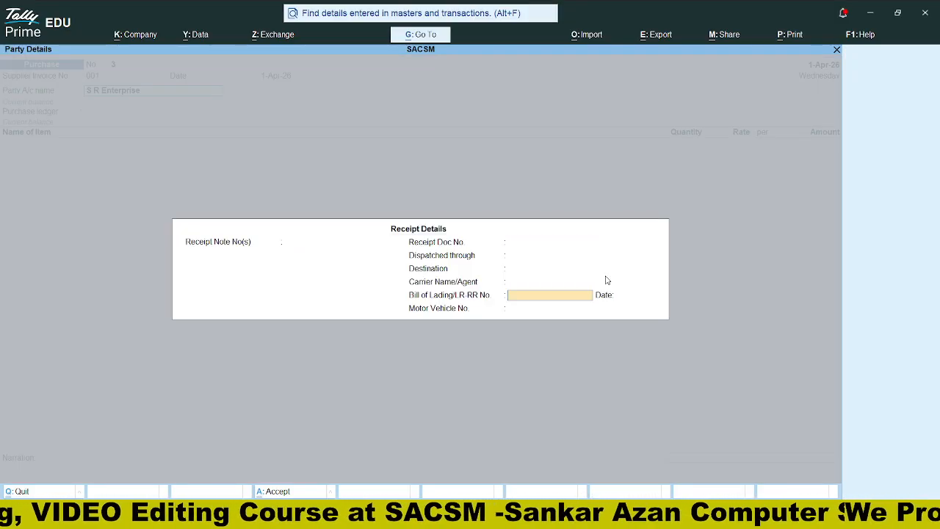
{"action": "key", "text": "Return"}
{"action": "key", "text": "Return"}
{"action": "key", "text": "Return"}
{"action": "key", "text": "Return"}
{"action": "key", "text": "Return"}
{"action": "key", "text": "Return"}
{"action": "key", "text": "Return"}
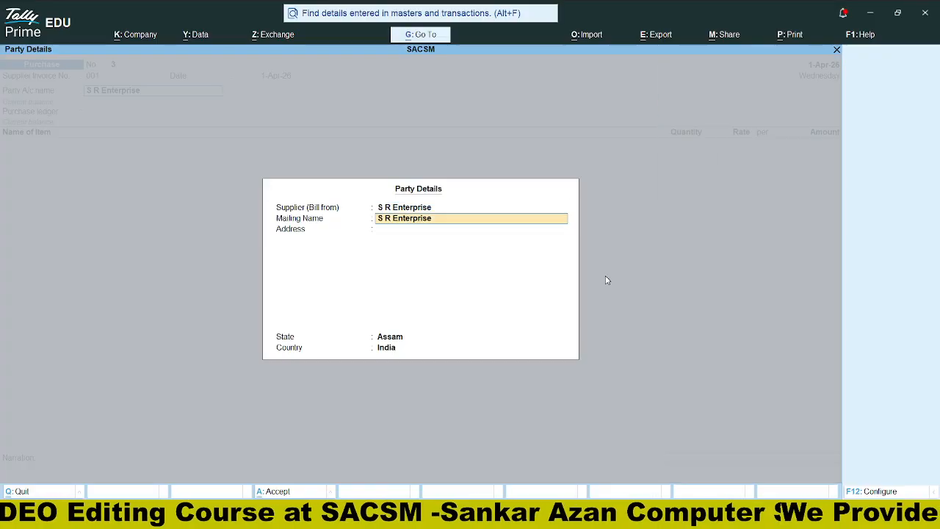
{"action": "key", "text": "BackSpace"}
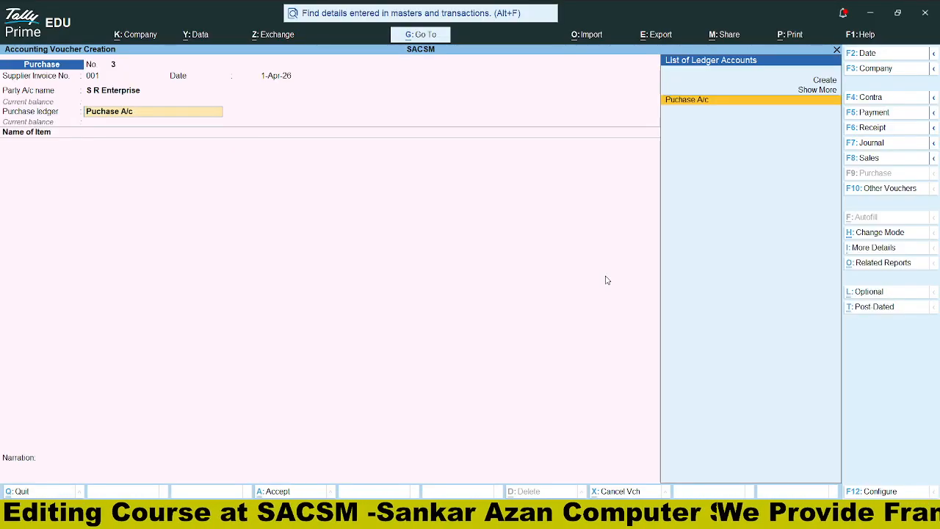
Step: Use Puchase A/c as the purchase ledger and add 100 KG of BASMATI RICE at a rate of 89 per KG
{"action": "key", "text": "Return"}
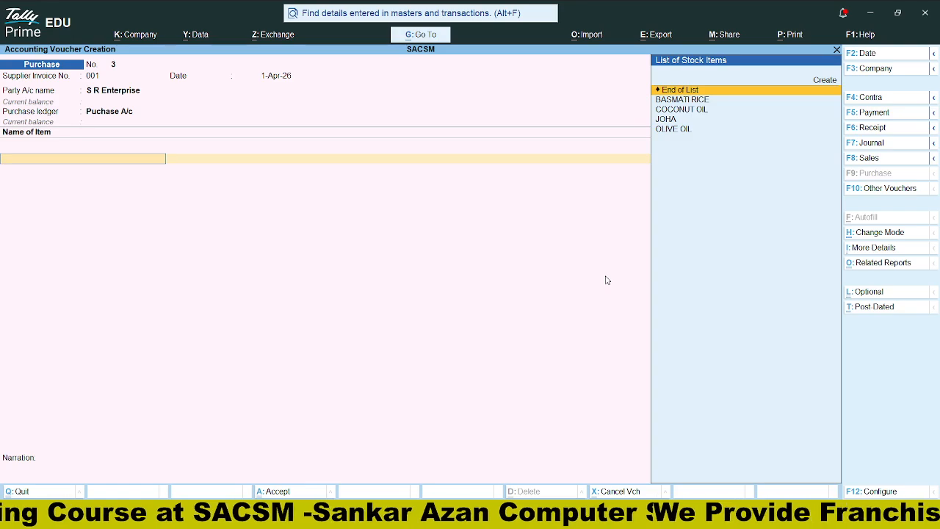
{"action": "key", "text": "Down"}
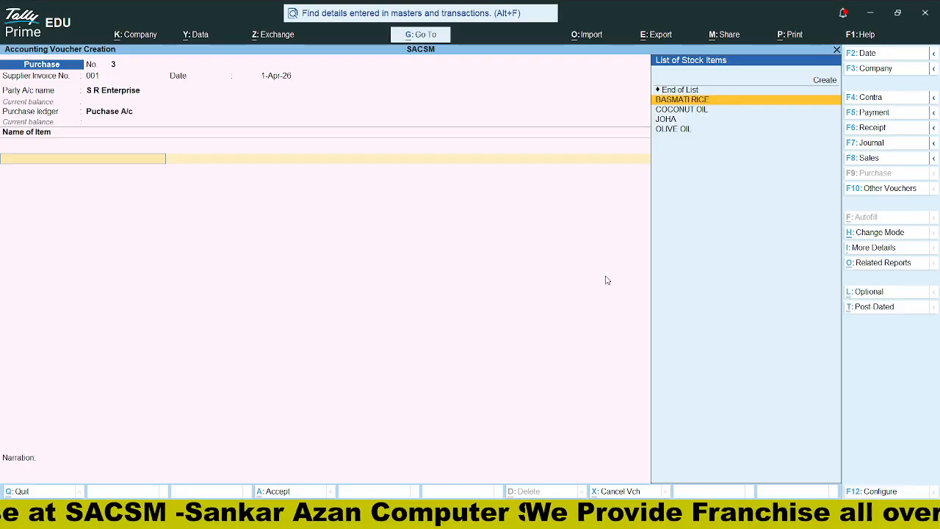
{"action": "key", "text": "Return"}
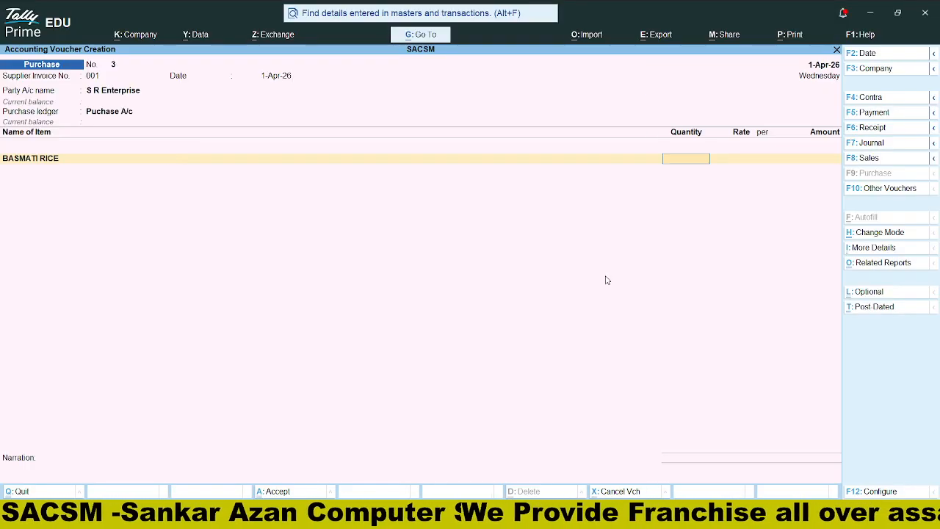
{"action": "type", "text": "100"}
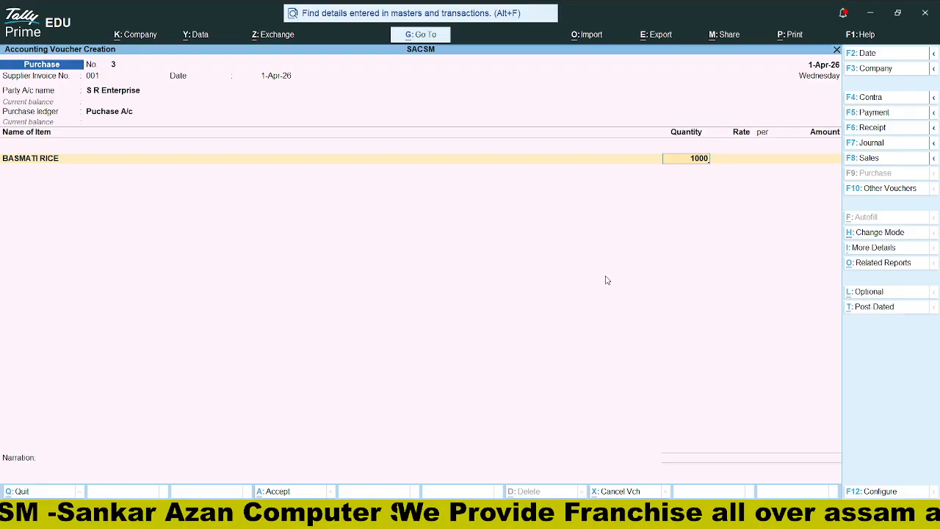
{"action": "key", "text": "Return"}
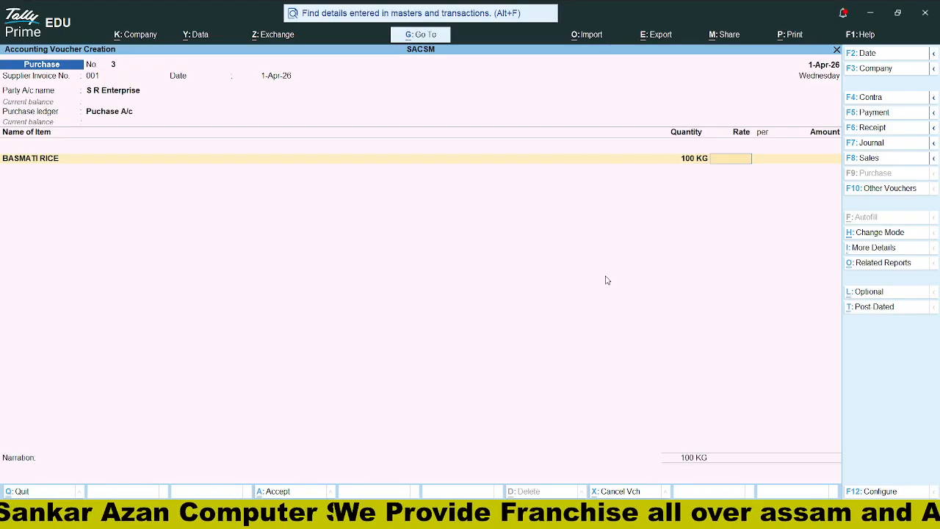
{"action": "type", "text": "89"}
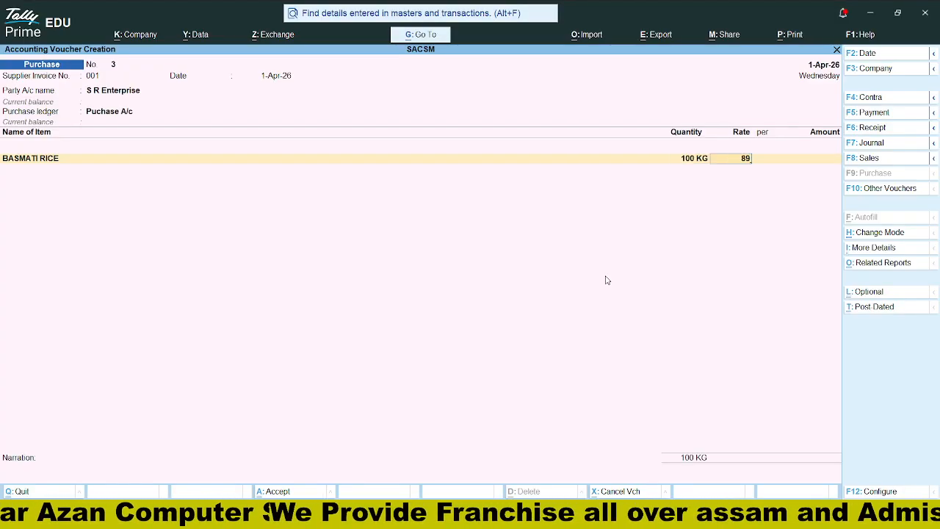
{"action": "key", "text": "Return"}
{"action": "key", "text": "Return"}
{"action": "key", "text": "Return"}
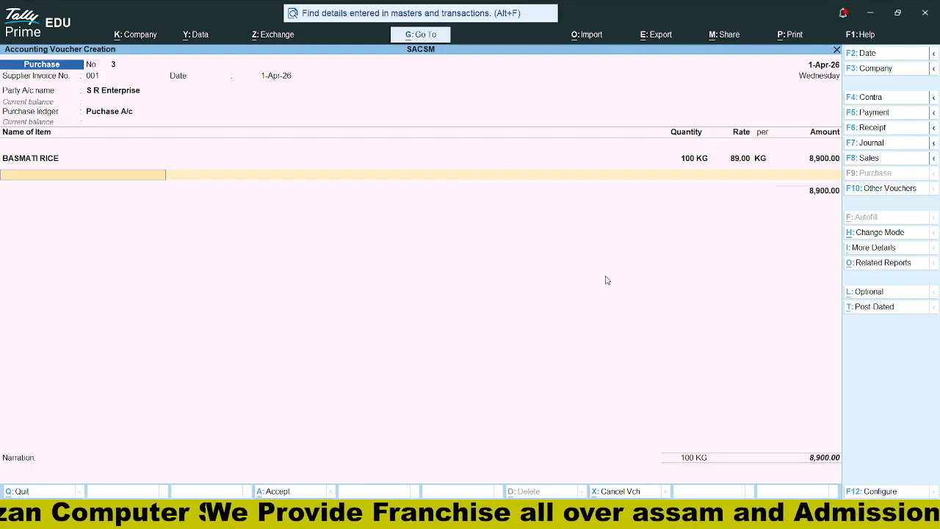
Step: Add 250 KG of JOHA at a rate of 105 per KG to the purchase voucher
{"action": "type", "text": "JO"}
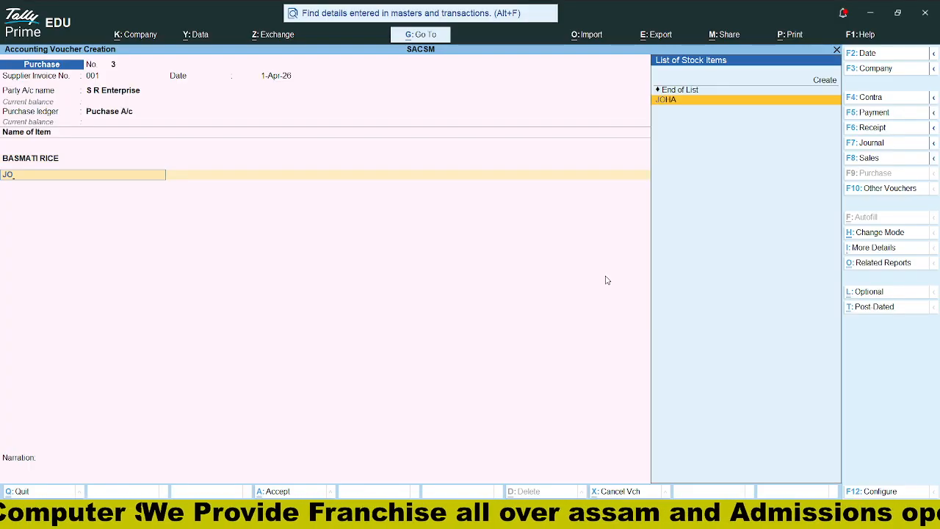
{"action": "key", "text": "Return"}
{"action": "type", "text": "250"}
{"action": "key", "text": "Return"}
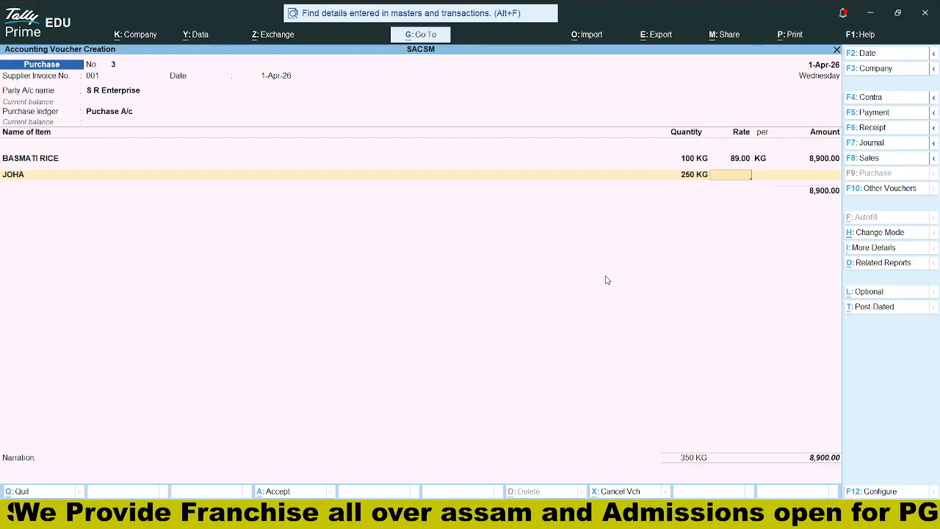
{"action": "type", "text": "105"}
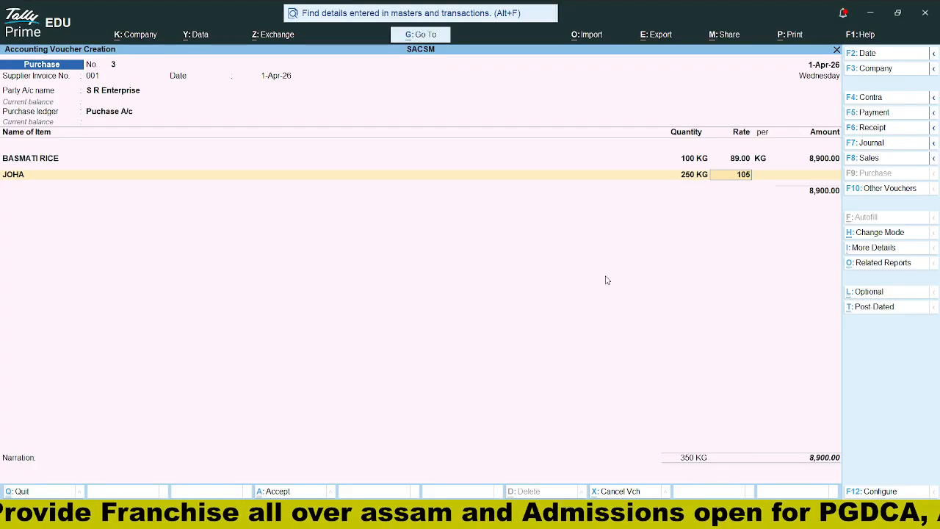
{"action": "key", "text": "Return"}
{"action": "key", "text": "Return"}
{"action": "key", "text": "Return"}
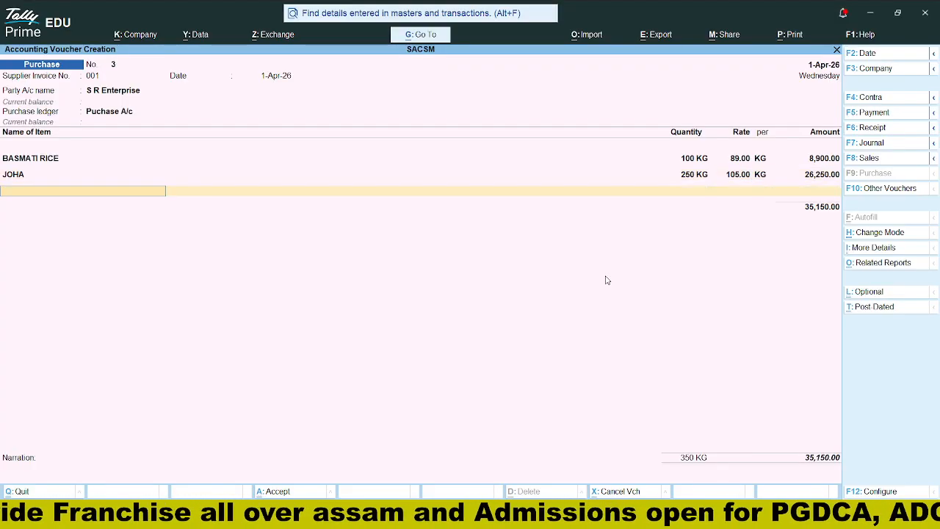
Step: Add 50 LIT of COCONUT OIL at a rate of 205 per LIT to the purchase voucher
{"action": "type", "text": "CO"}
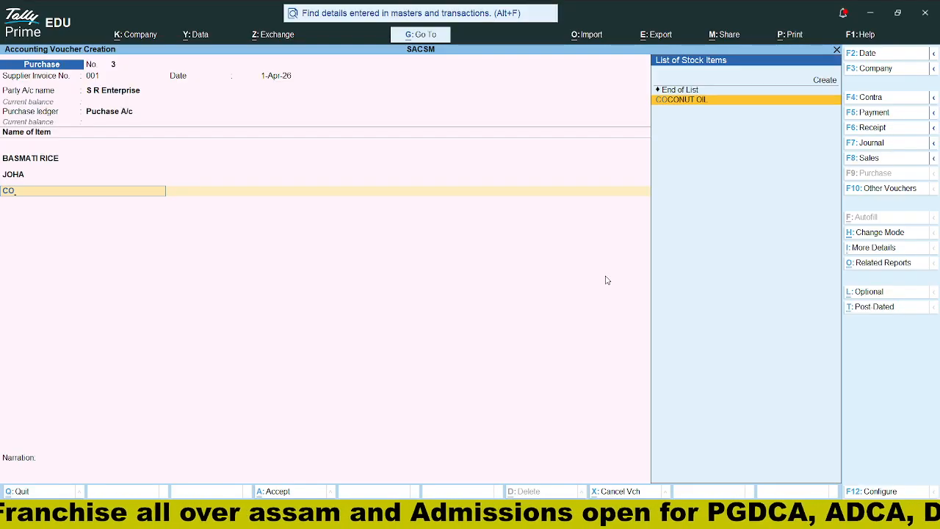
{"action": "key", "text": "Return"}
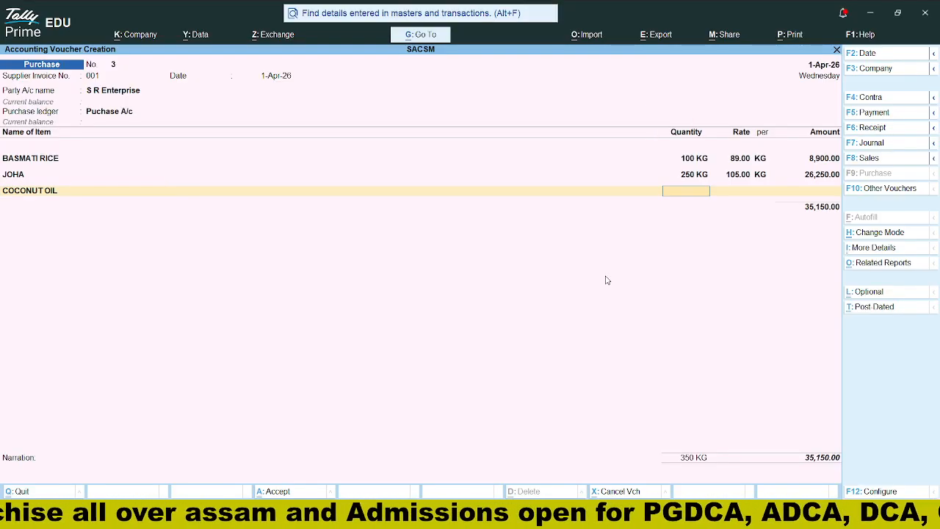
{"action": "type", "text": "50"}
{"action": "key", "text": "Return"}
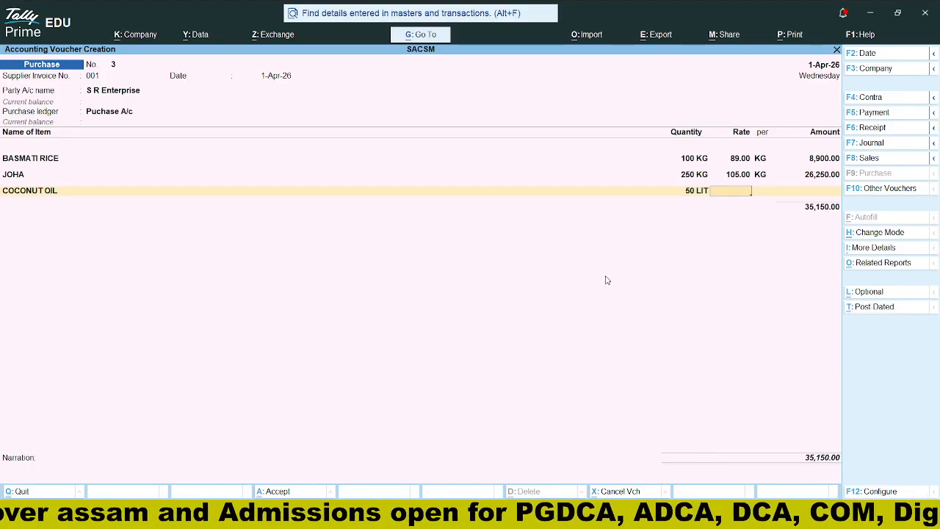
{"action": "type", "text": "205"}
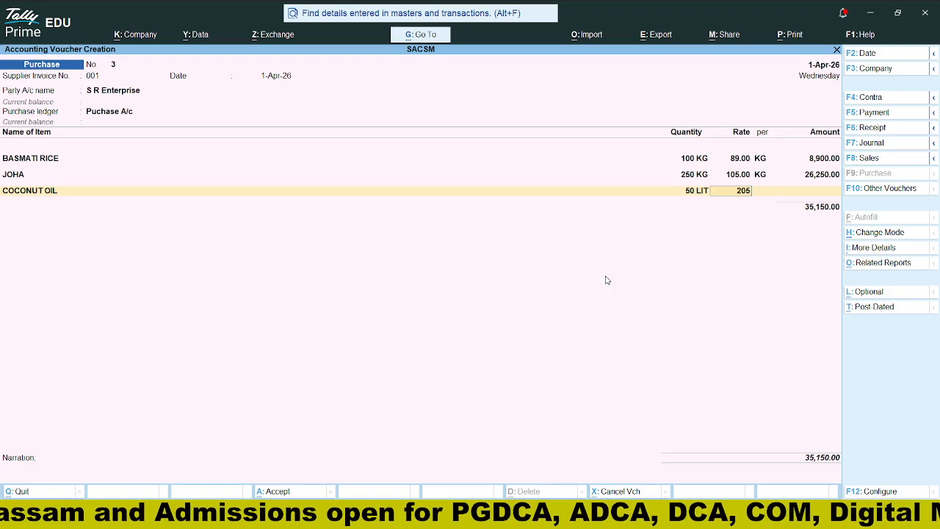
{"action": "key", "text": "Return"}
{"action": "key", "text": "Return"}
{"action": "key", "text": "Return"}
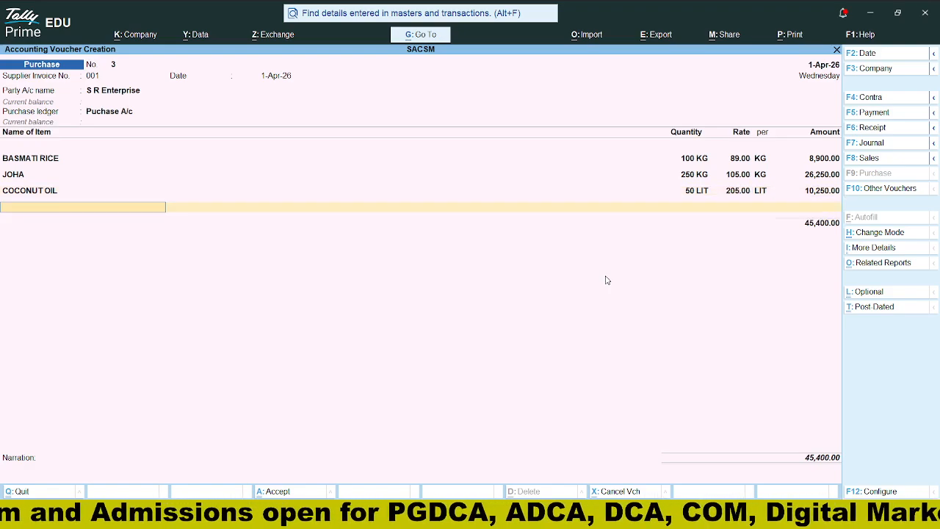
Step: Add 70 LIT of OLIVE OIL at a rate of 560 per LIT to the purchase voucher
{"action": "type", "text": "OLI"}
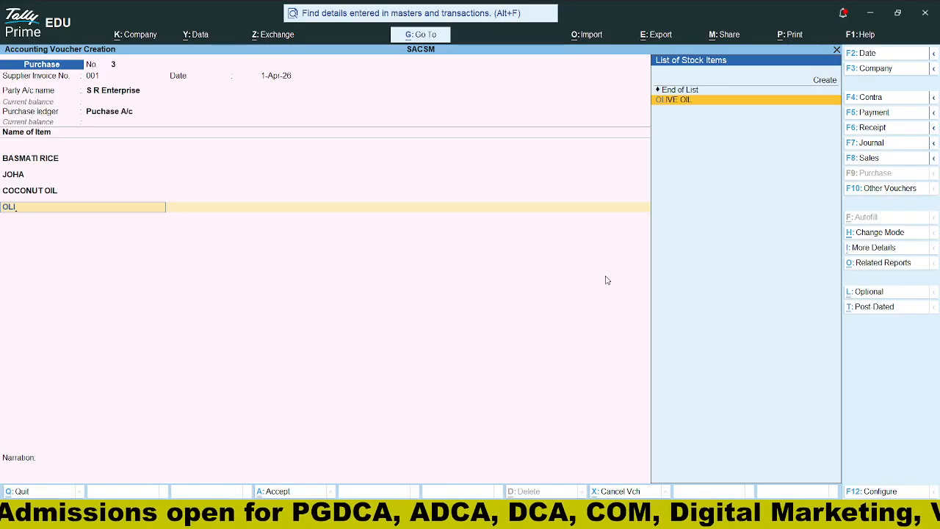
{"action": "key", "text": "Return"}
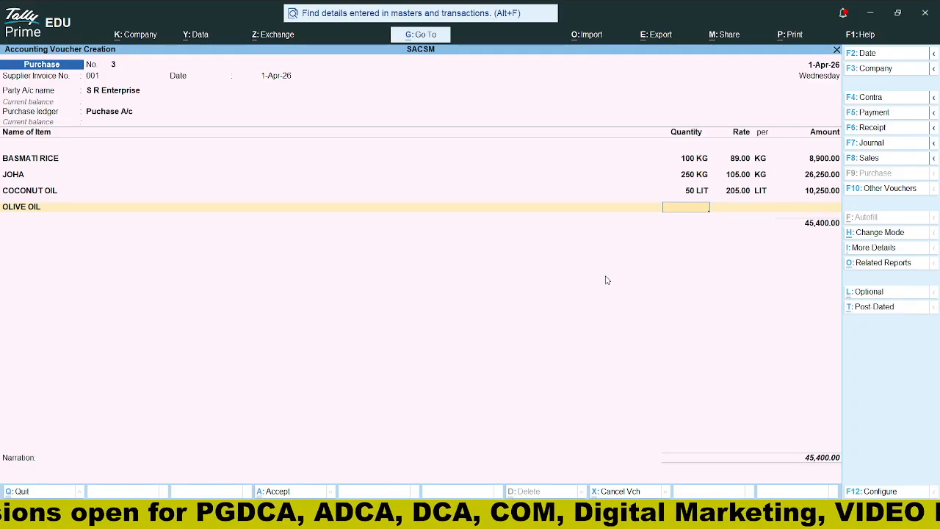
{"action": "type", "text": "70"}
{"action": "key", "text": "Return"}
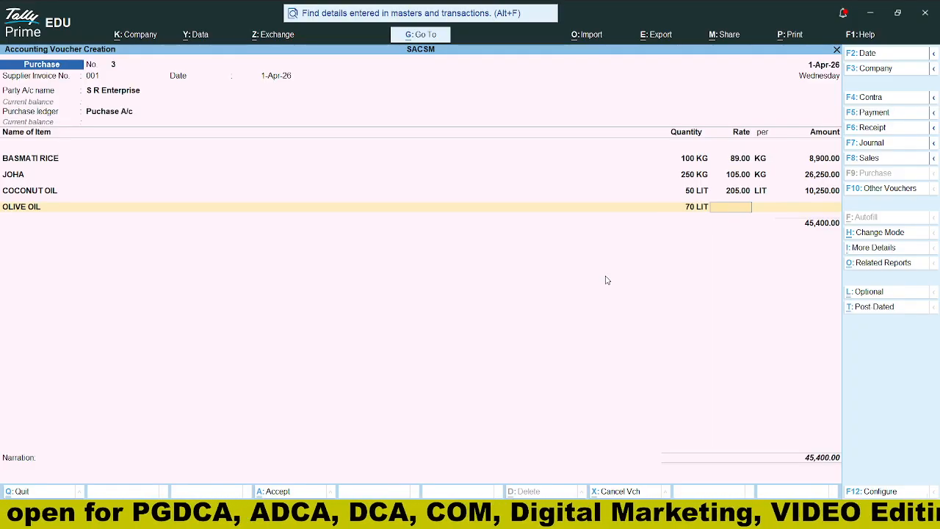
{"action": "type", "text": "560"}
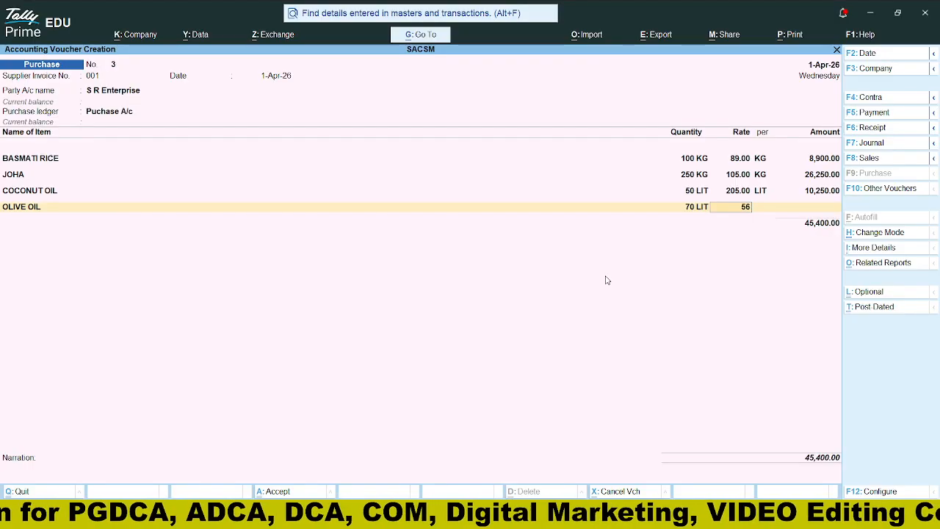
{"action": "key", "text": "Return"}
{"action": "key", "text": "Return"}
{"action": "key", "text": "Return"}
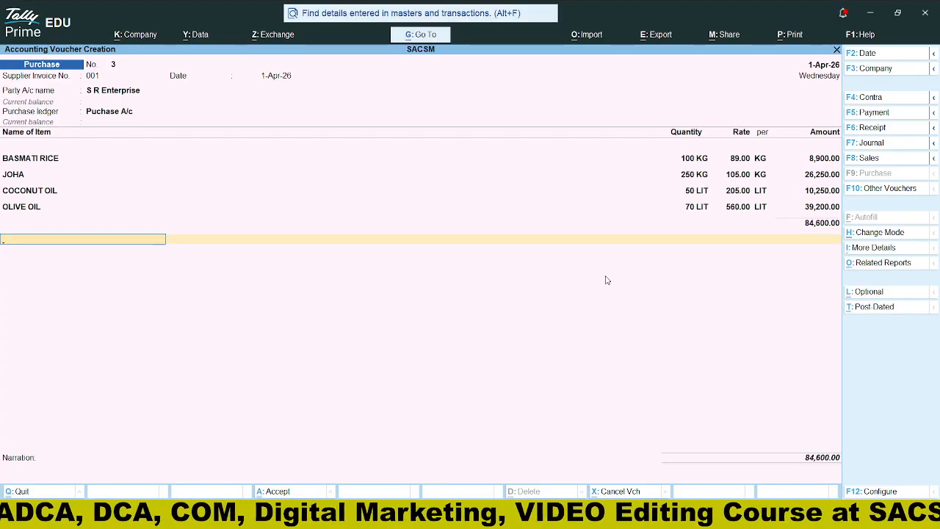
Step: Finish the item list, set the supplier's bill-wise reference to On Account, and save the purchase voucher without a narration
{"action": "key", "text": "Return"}
{"action": "key", "text": "Return"}
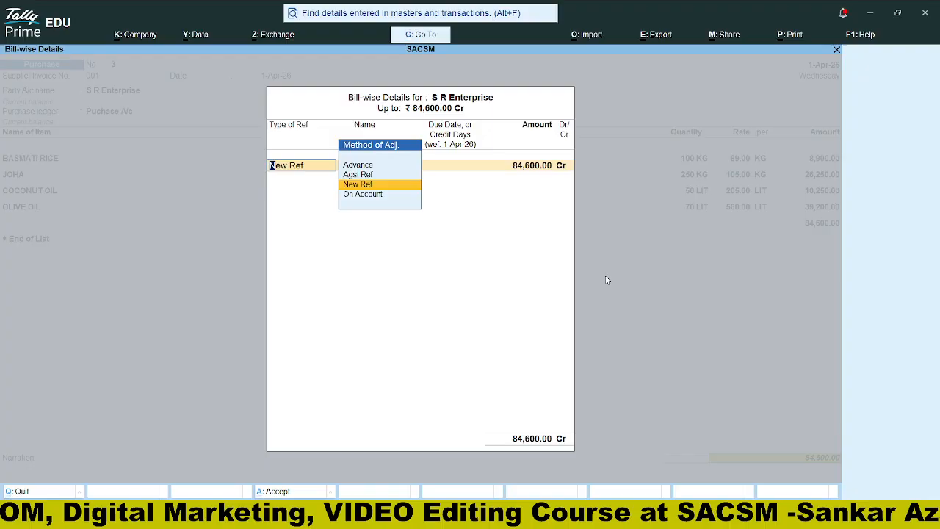
{"action": "key", "text": "Down"}
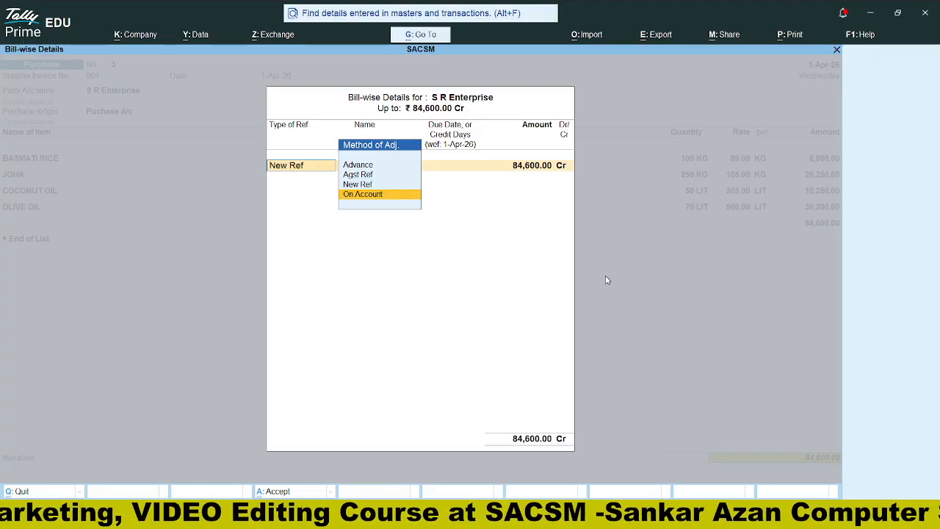
{"action": "key", "text": "Return"}
{"action": "key", "text": "Return"}
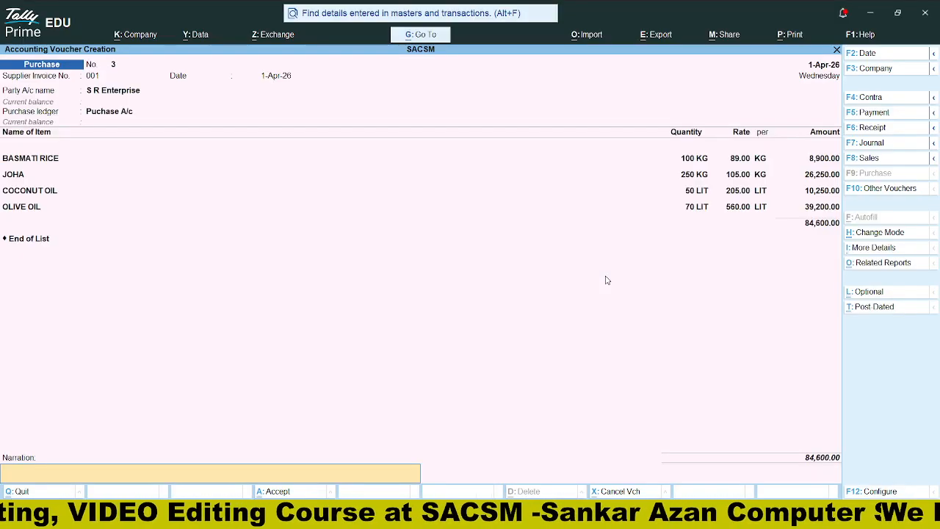
{"action": "key", "text": "Return"}
{"action": "key", "text": "Return"}
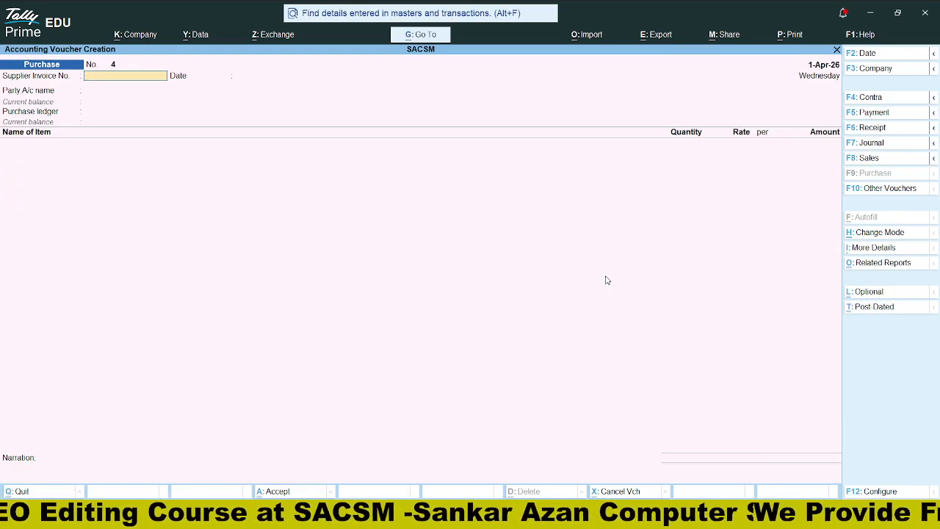
Step: Leave voucher entry and open the Stock Summary report for the company
{"action": "key", "text": "Escape"}
{"action": "key", "text": "Return"}
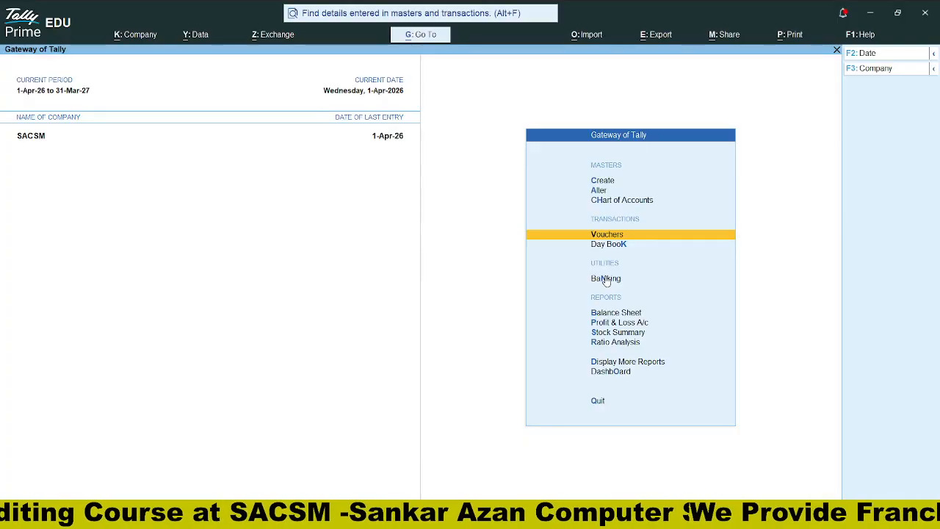
{"action": "key", "text": "Down"}
{"action": "key", "text": "Down"}
{"action": "key", "text": "Down"}
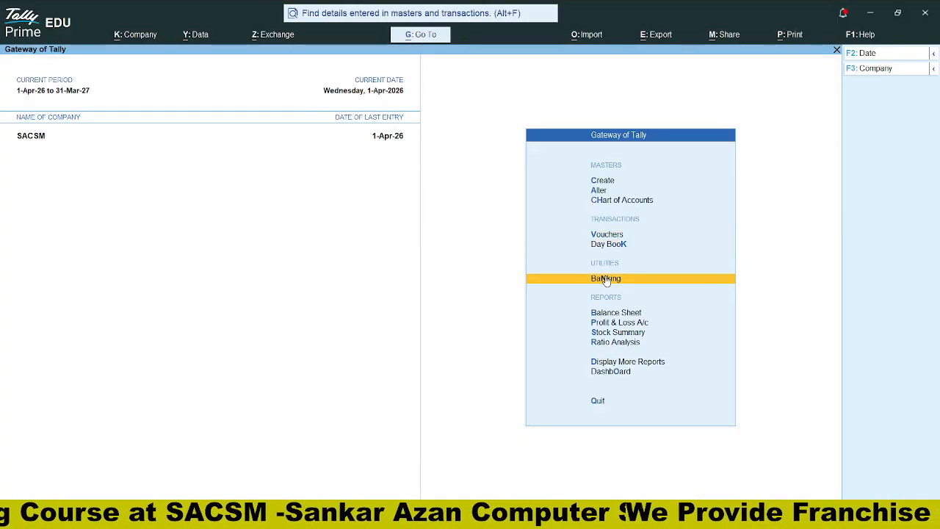
{"action": "key", "text": "Down"}
{"action": "key", "text": "Down"}
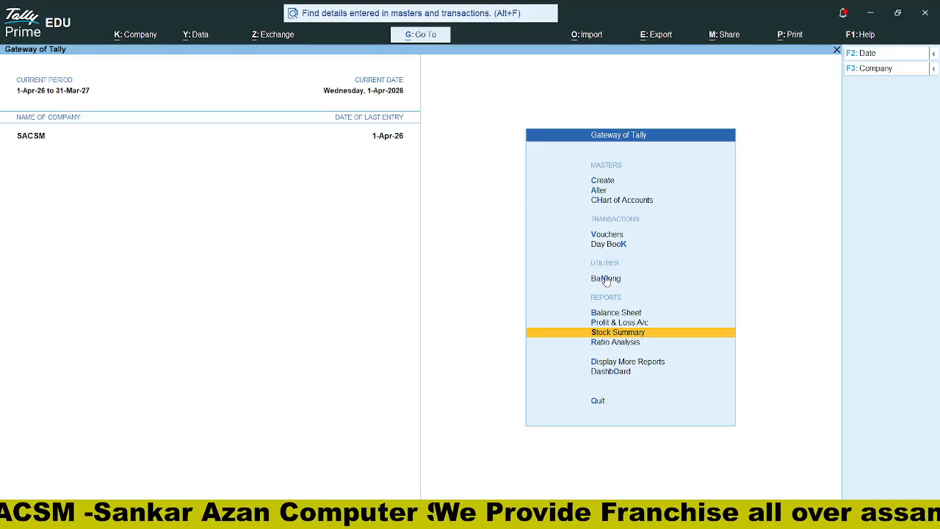
{"action": "key", "text": "Return"}
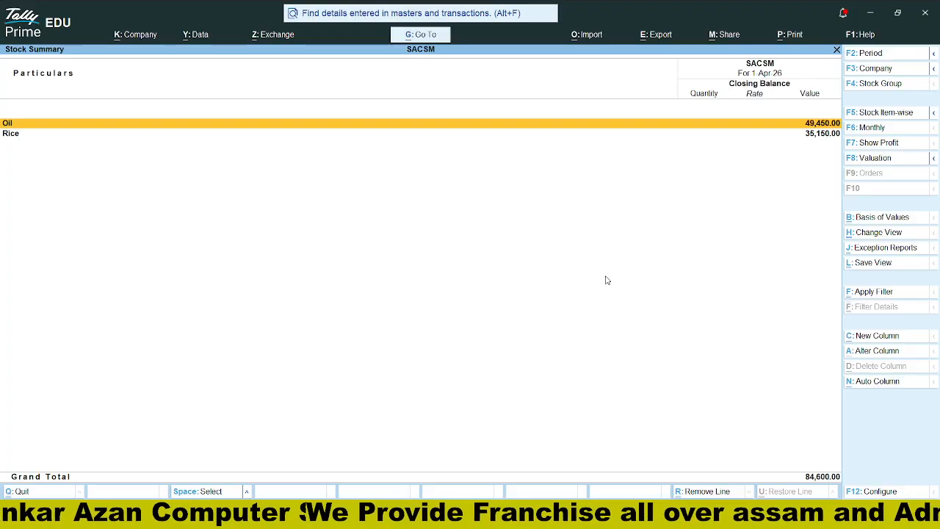
Step: Examine the quantities, rates and values of the items in the Oil stock group, then return to the summary
{"action": "key", "text": "Down"}
{"action": "key", "text": "Up"}
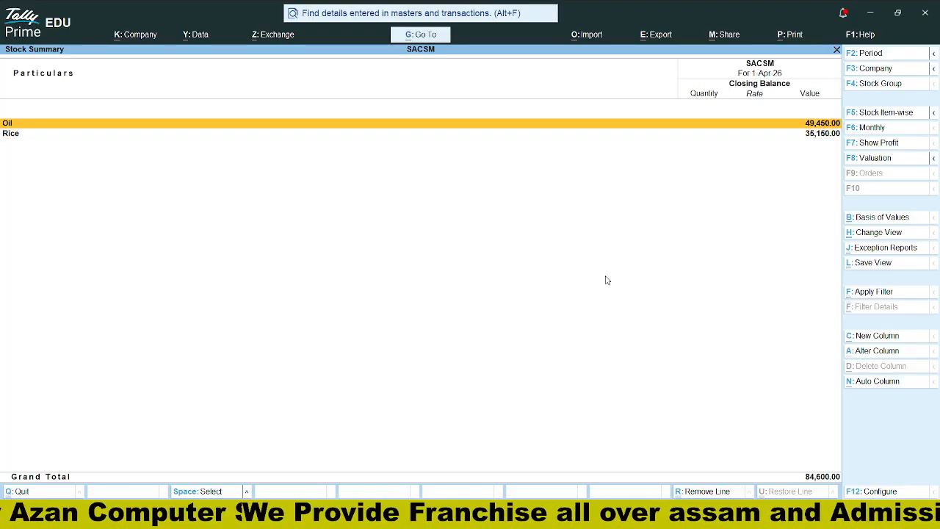
{"action": "key", "text": "Down"}
{"action": "key", "text": "Up"}
{"action": "key", "text": "Return"}
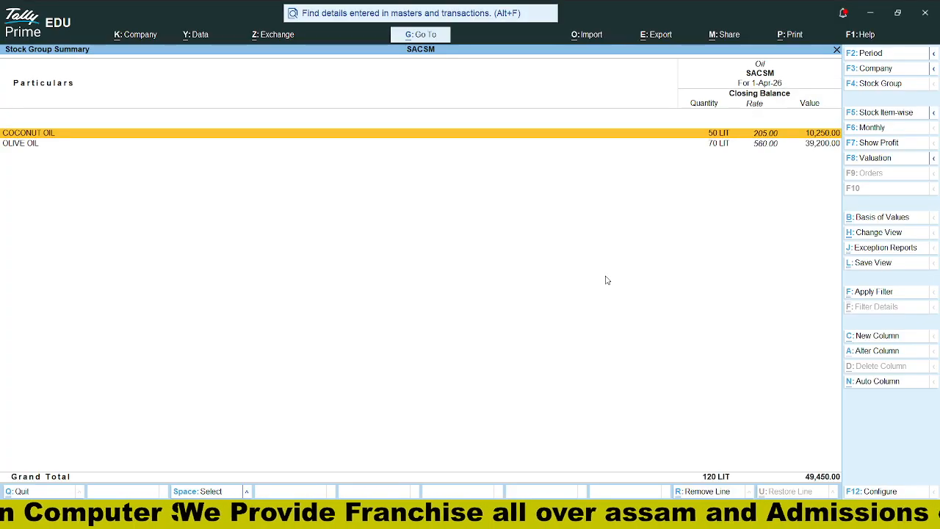
{"action": "key", "text": "Down"}
{"action": "key", "text": "Up"}
{"action": "key", "text": "Down"}
{"action": "key", "text": "Up"}
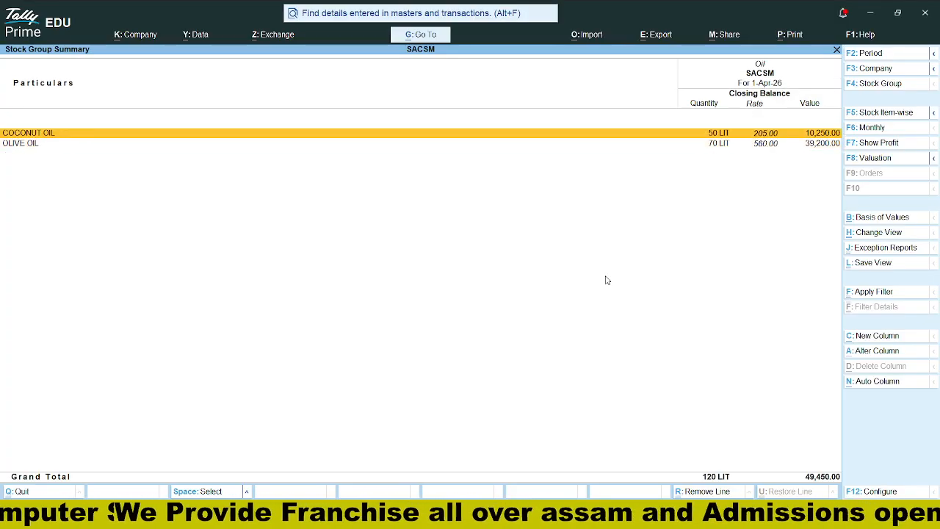
{"action": "key", "text": "Down"}
{"action": "key", "text": "Up"}
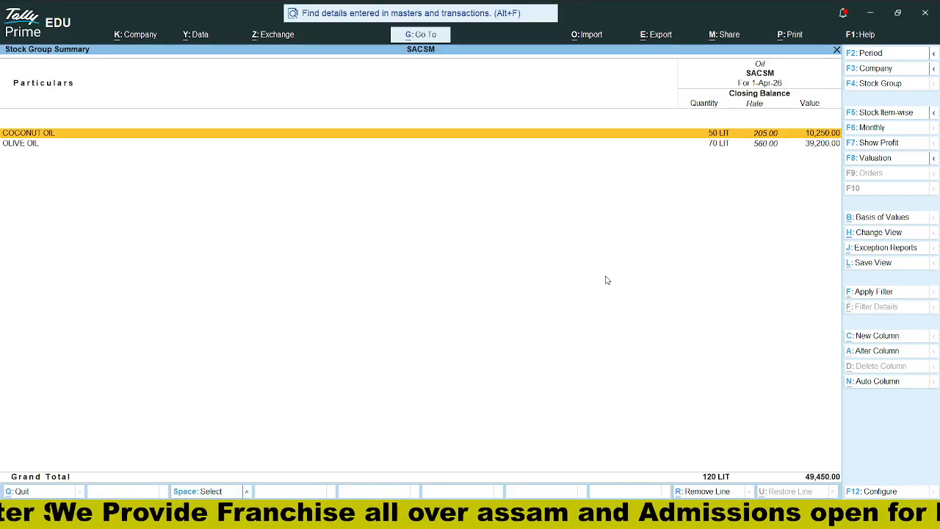
{"action": "key", "text": "Down"}
{"action": "key", "text": "Escape"}
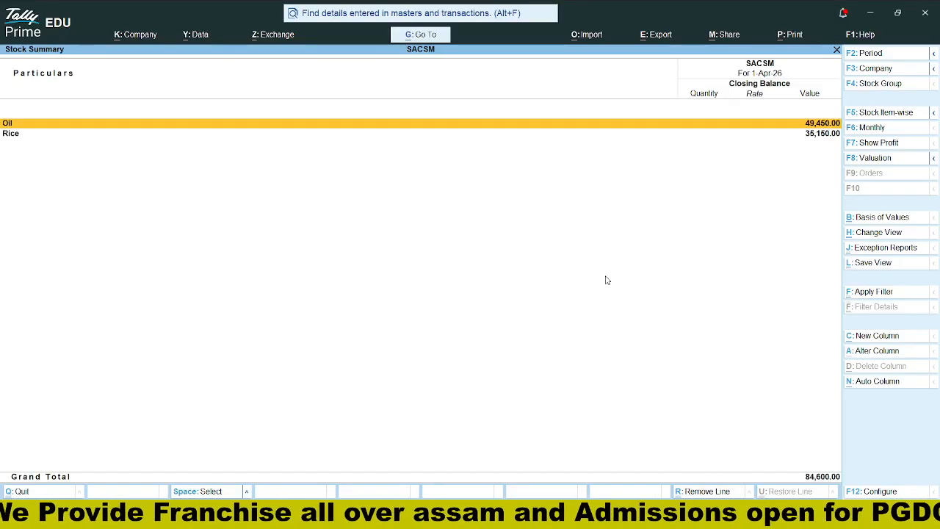
Step: Examine the quantities, rates and values of the items in the Rice stock group and close the stock report
{"action": "key", "text": "Down"}
{"action": "key", "text": "Return"}
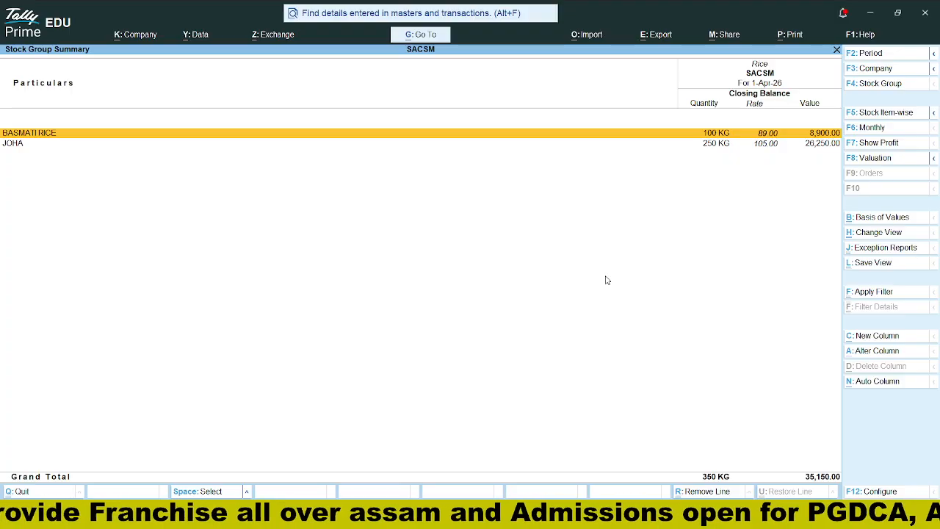
{"action": "key", "text": "Down"}
{"action": "key", "text": "Up"}
{"action": "key", "text": "Down"}
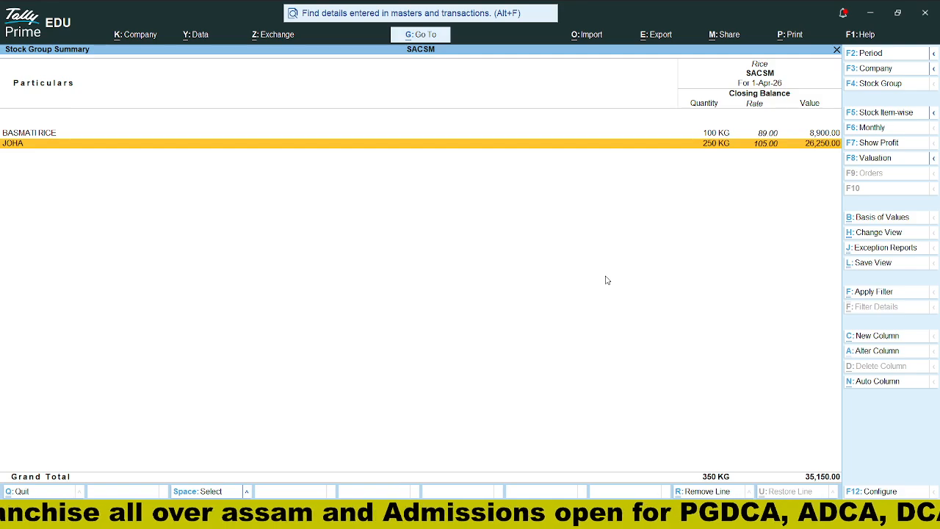
{"action": "key", "text": "Escape"}
{"action": "key", "text": "Escape"}
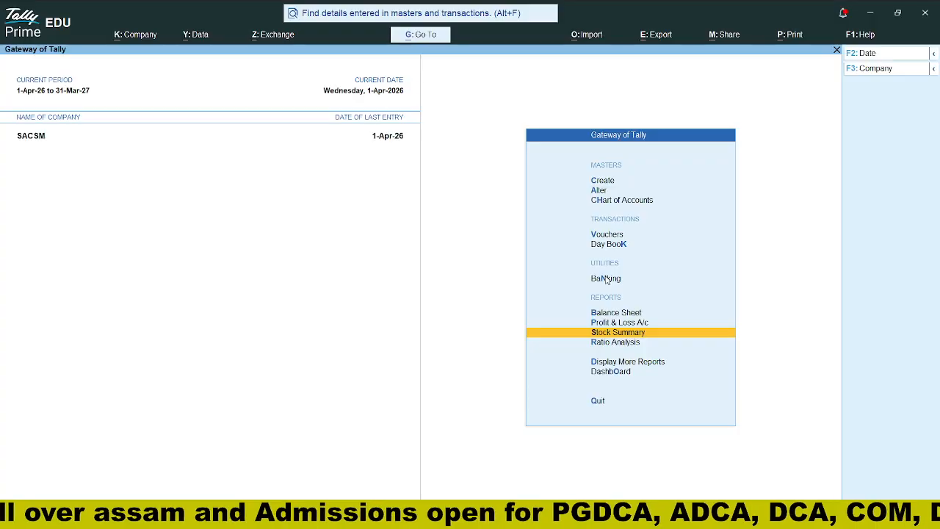
{"action": "key", "text": "Escape"}
{"action": "key", "text": "Escape"}
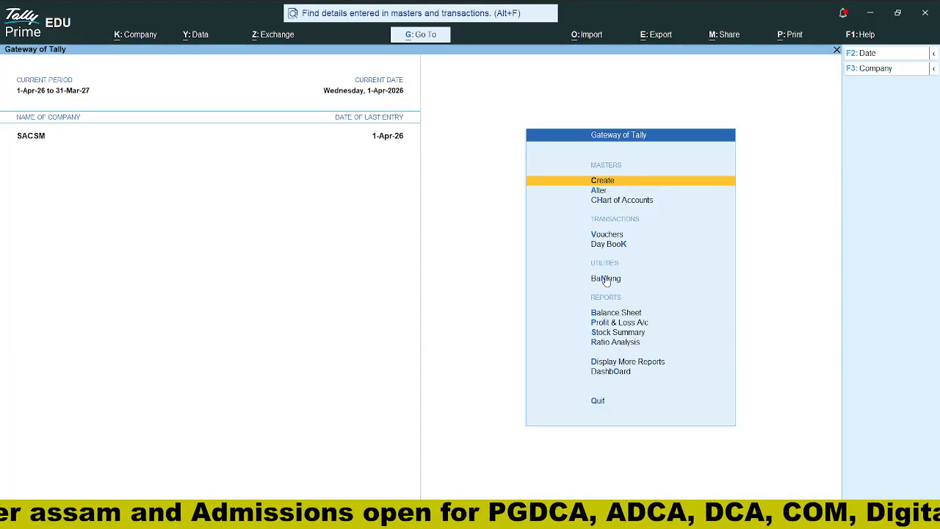
Step: Start a new sales voucher and choose the customer's ledger account as the party
{"action": "key", "text": "v"}
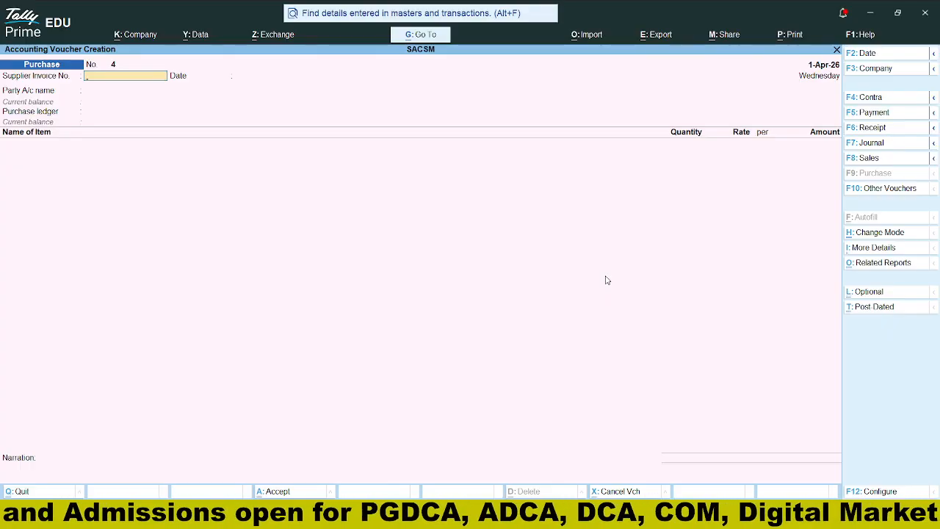
{"action": "type", "text": "001"}
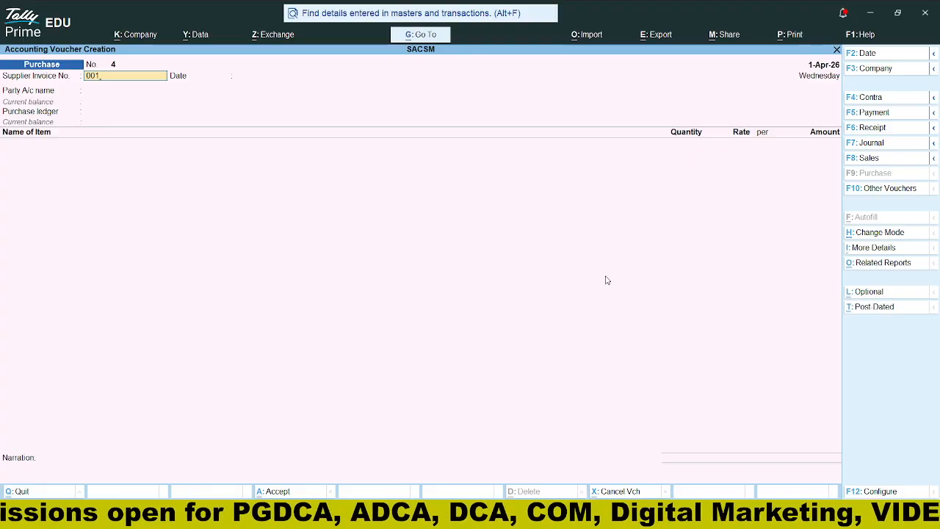
{"action": "key", "text": "F8"}
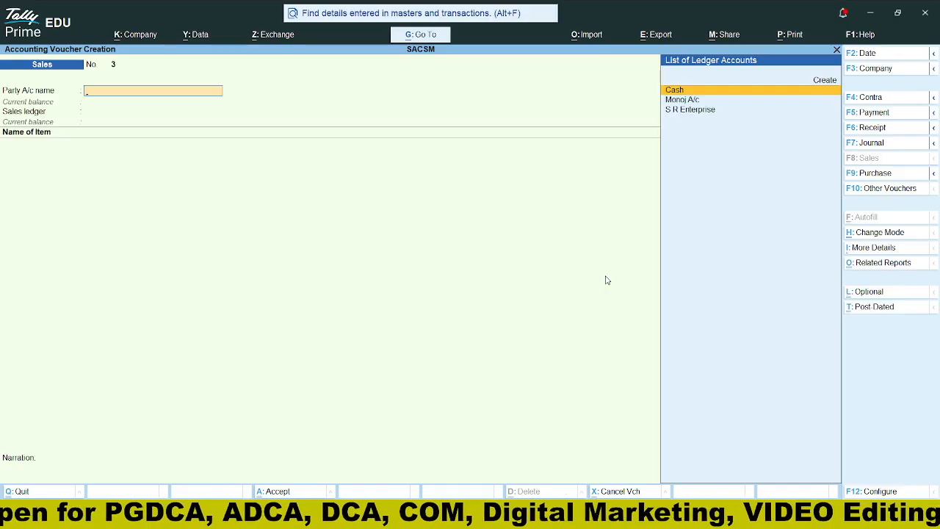
{"action": "key", "text": "Down"}
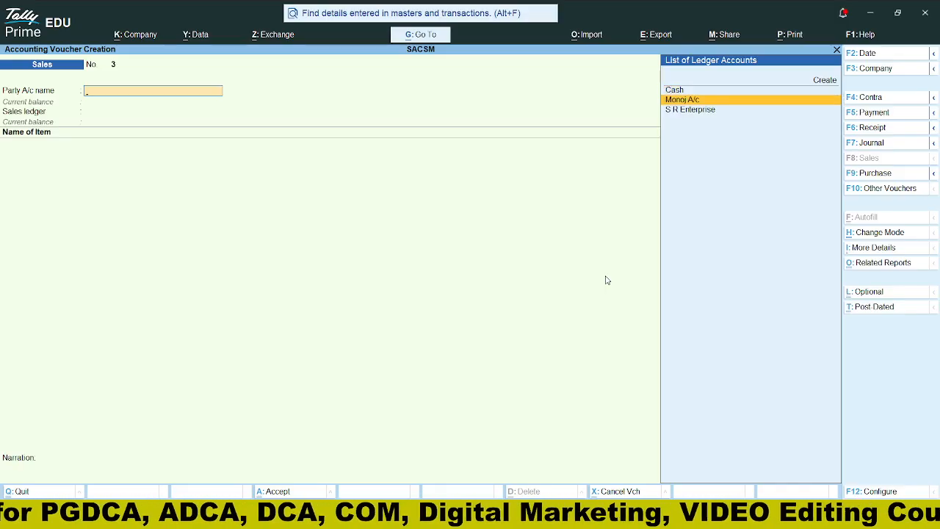
{"action": "key", "text": "Return"}
Step: Leave all dispatch details blank and accept the customer's party details without changes
{"action": "key", "text": "Return"}
{"action": "key", "text": "Return"}
{"action": "key", "text": "Return"}
{"action": "key", "text": "Return"}
{"action": "key", "text": "Return"}
{"action": "key", "text": "Return"}
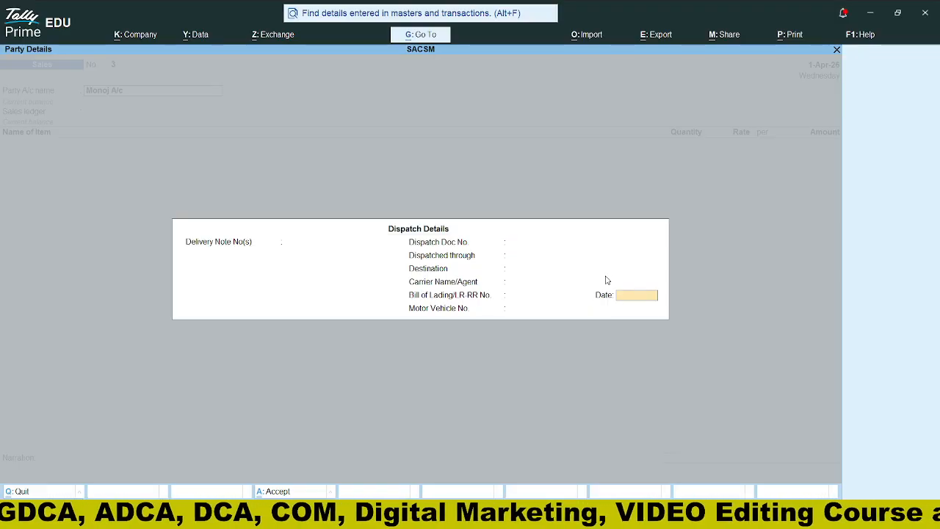
{"action": "key", "text": "Return"}
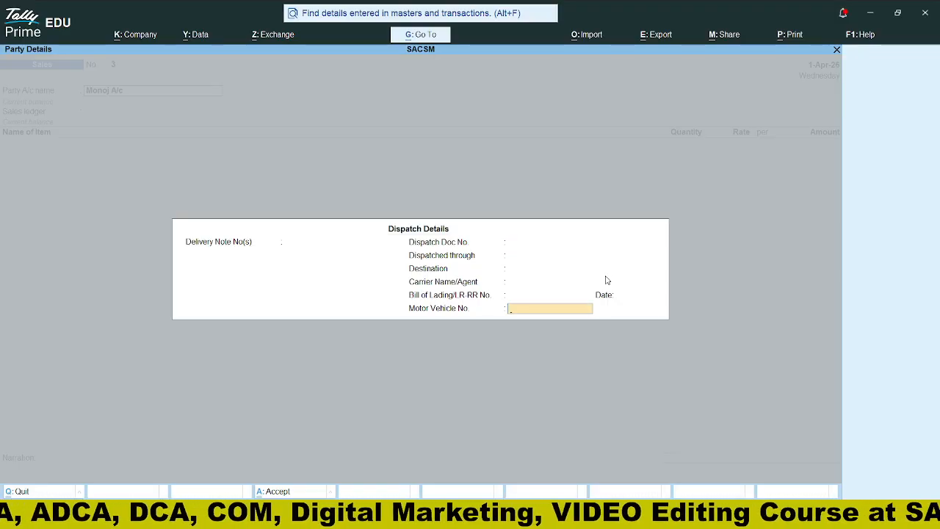
{"action": "key", "text": "Return"}
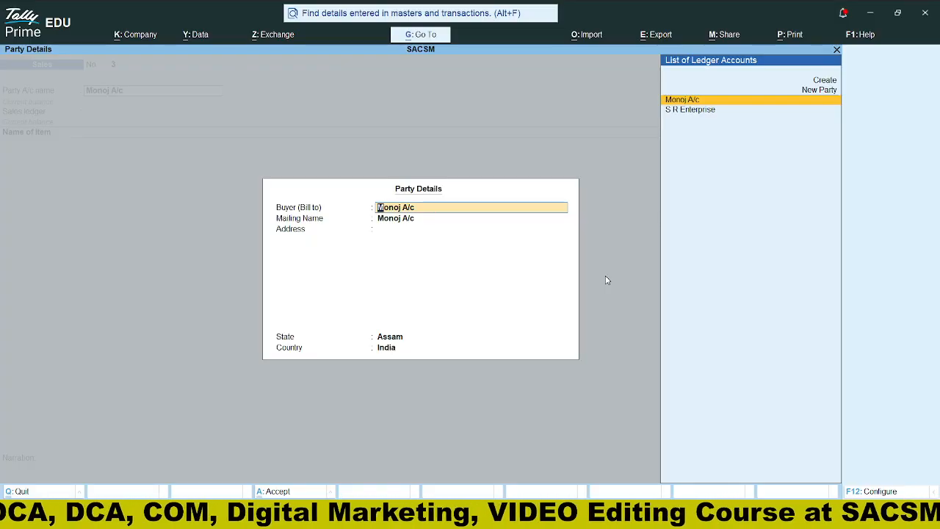
{"action": "key", "text": "Return"}
{"action": "key", "text": "Return"}
{"action": "key", "text": "Return"}
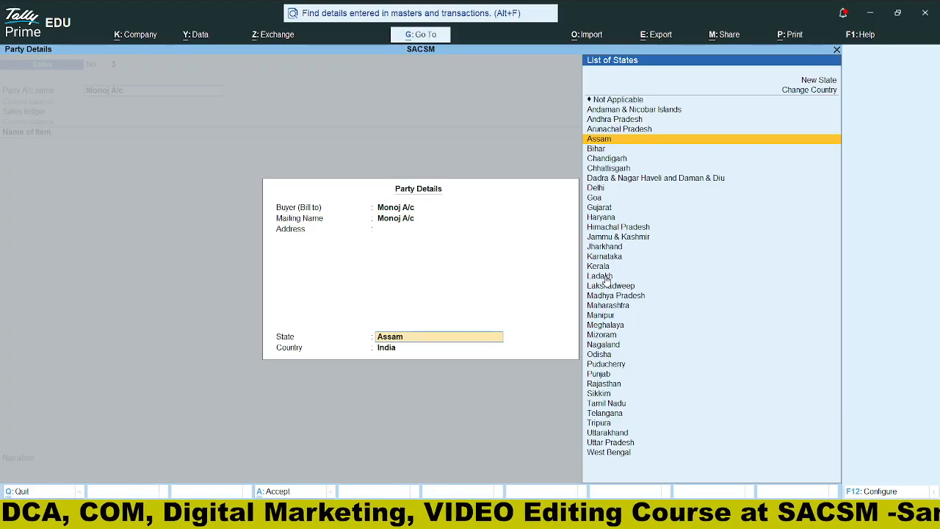
{"action": "key", "text": "Return"}
{"action": "key", "text": "Return"}
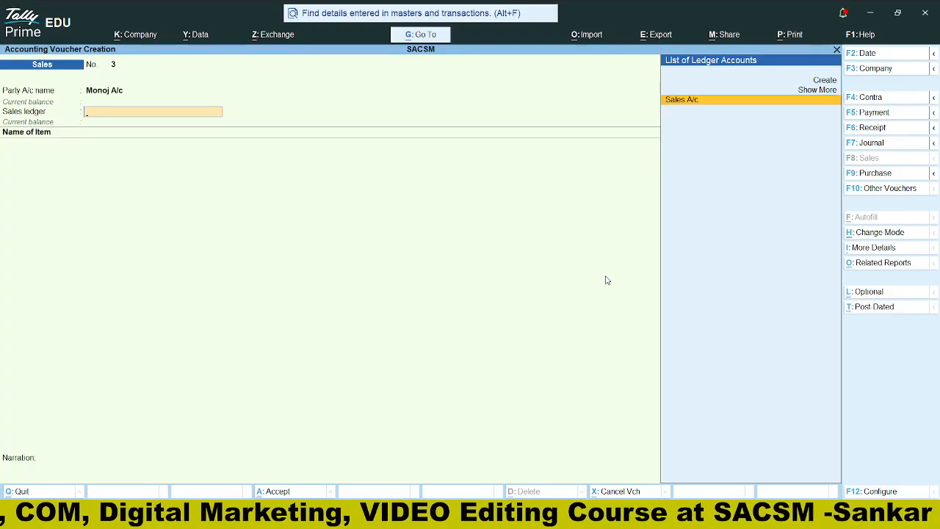
Step: Choose Sales A/c as the sales ledger and add BASMATI RICE as the voucher's first item
{"action": "key", "text": "Return"}
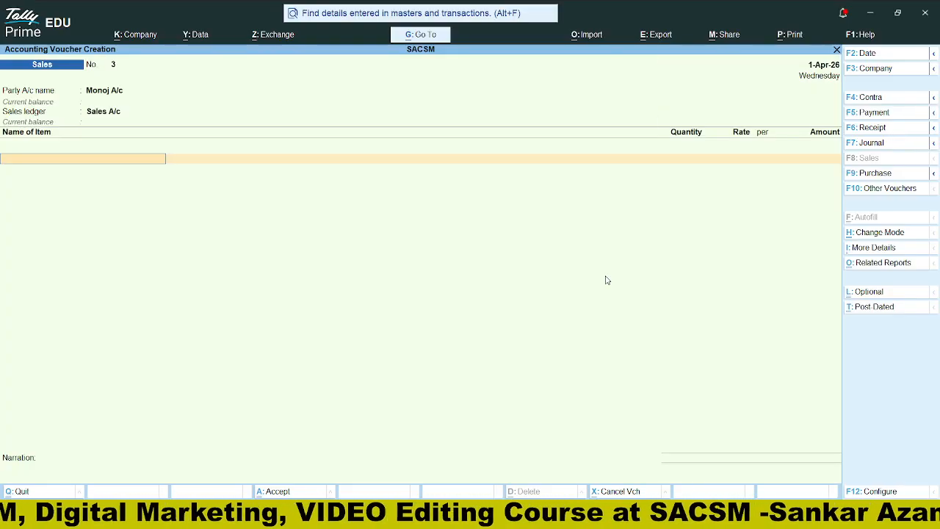
{"action": "type", "text": "BA"}
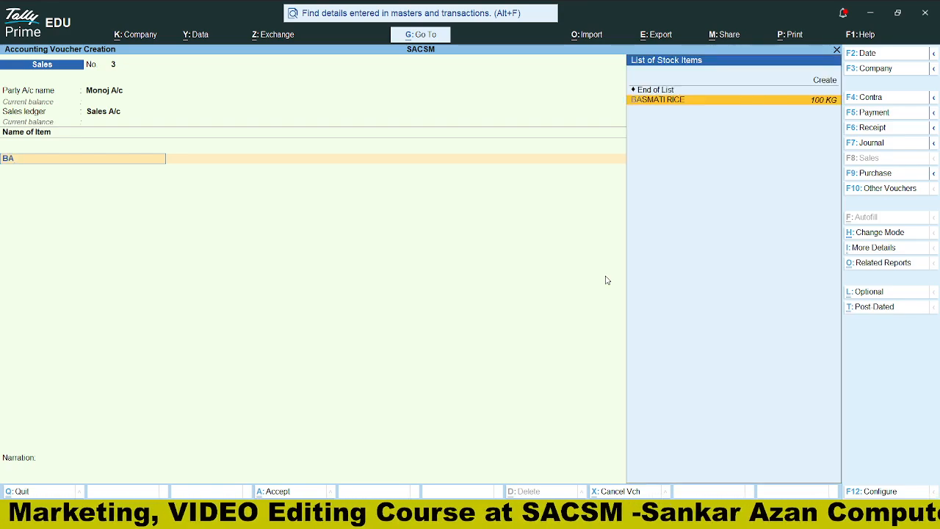
{"action": "key", "text": "Return"}
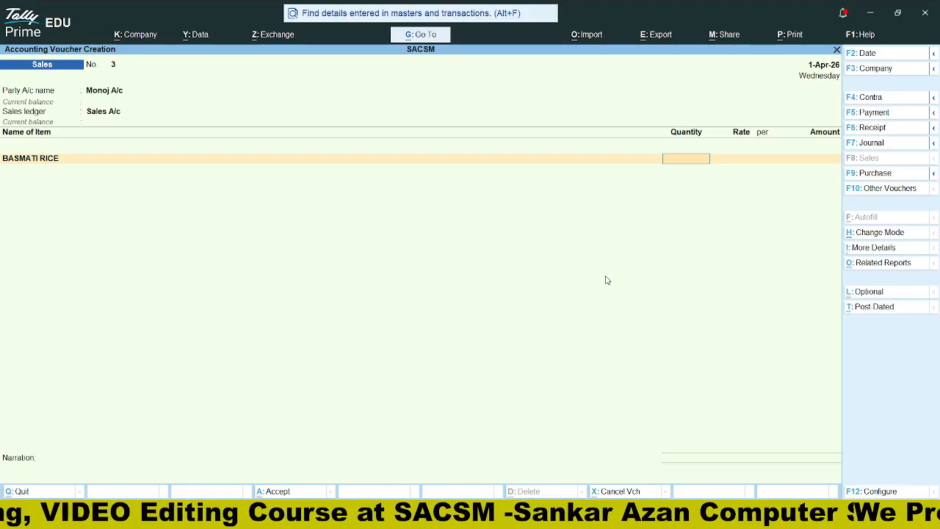
Step: Try to enter a sale quantity of 200 KG for BASMATI RICE
{"action": "type", "text": "50"}
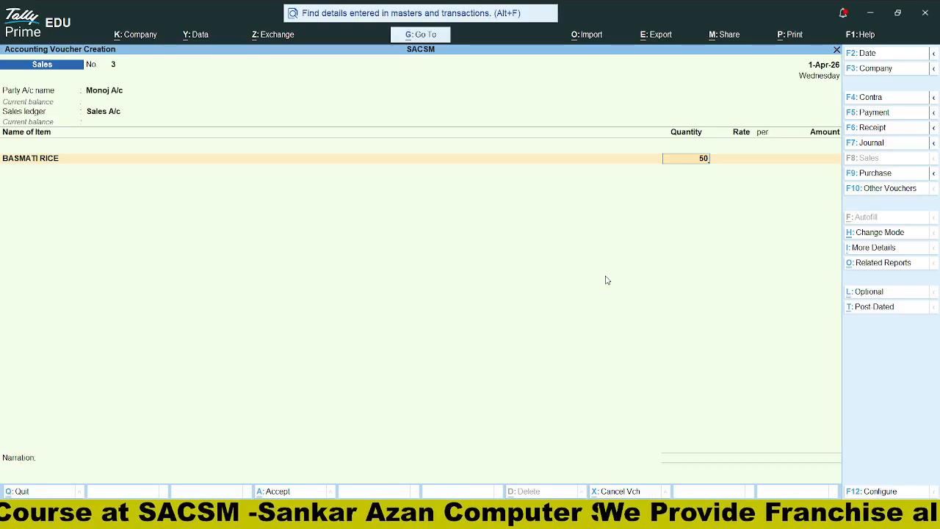
{"action": "key", "text": "BackSpace"}
{"action": "key", "text": "BackSpace"}
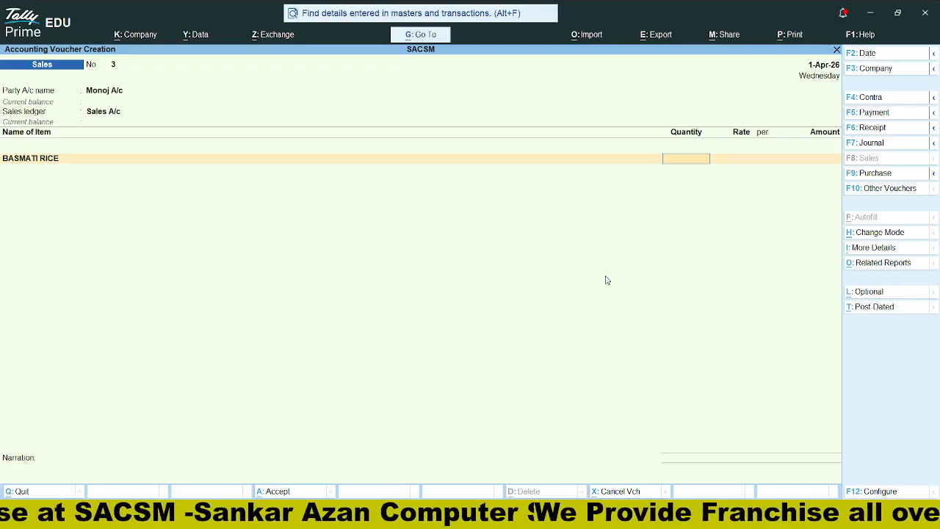
{"action": "type", "text": "200"}
{"action": "key", "text": "Return"}
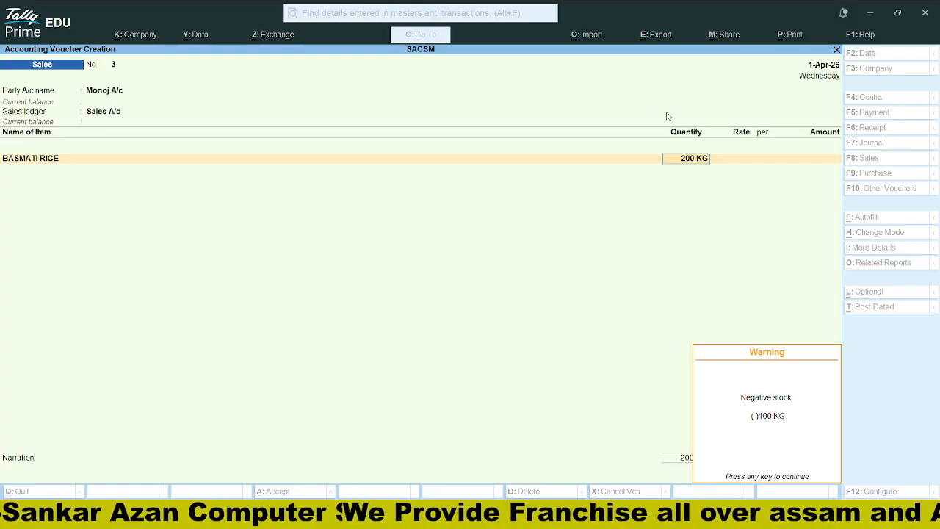
{"action": "key", "text": "Return"}
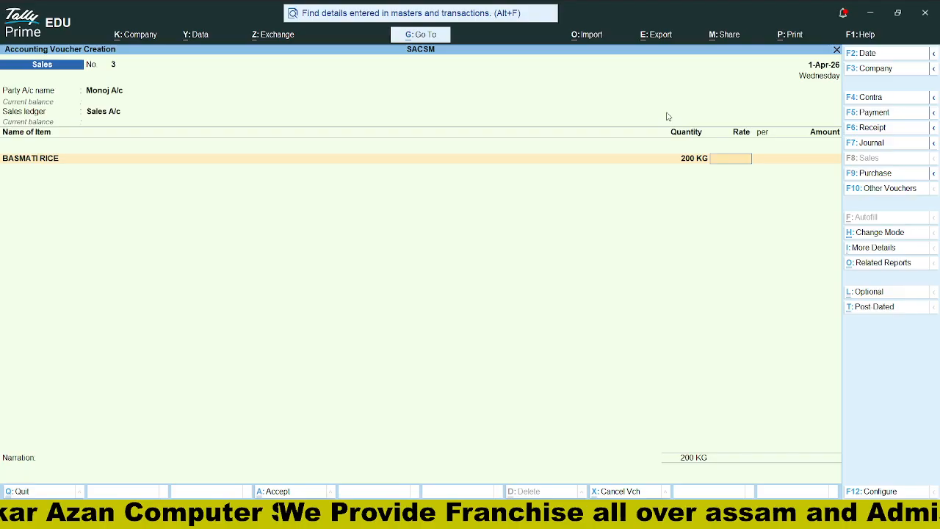
Step: Set the BASMATI RICE quantity to 80 KG and its rate to 96 per KG
{"action": "key", "text": "BackSpace"}
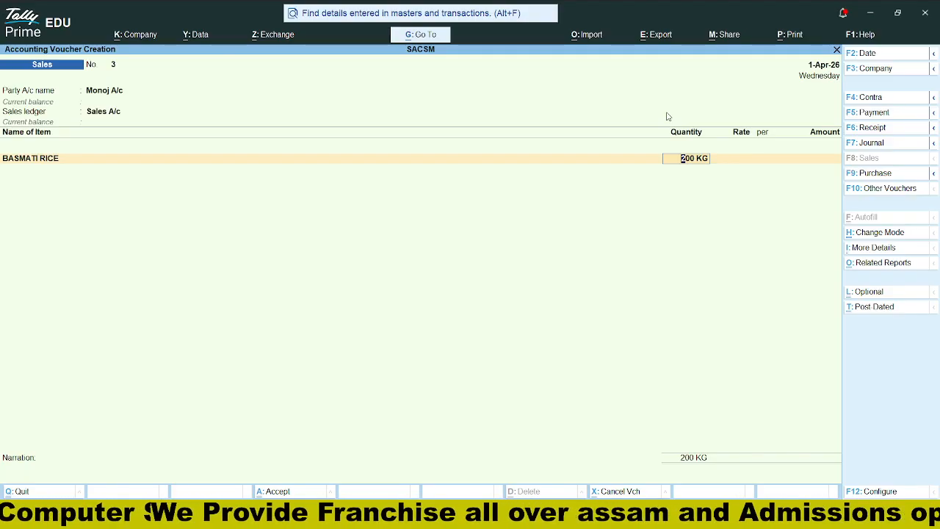
{"action": "type", "text": "8"}
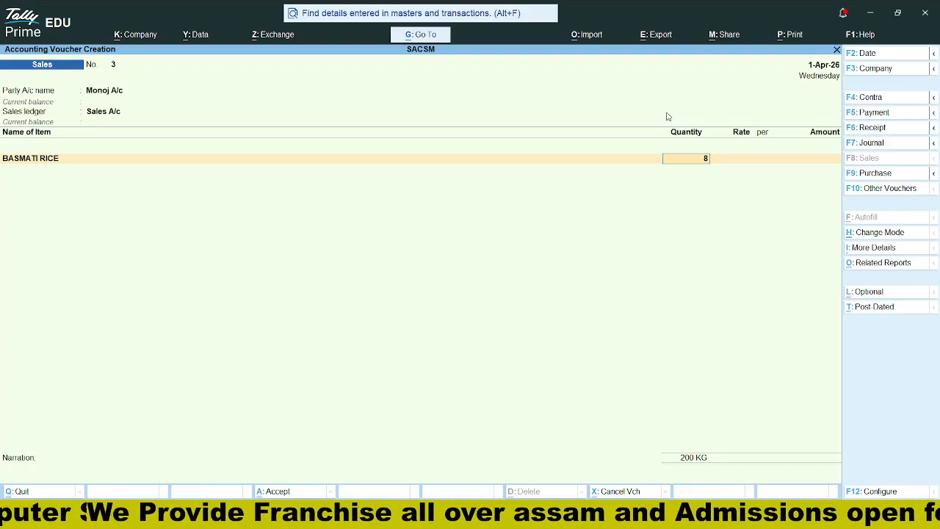
{"action": "type", "text": "0"}
{"action": "key", "text": "Return"}
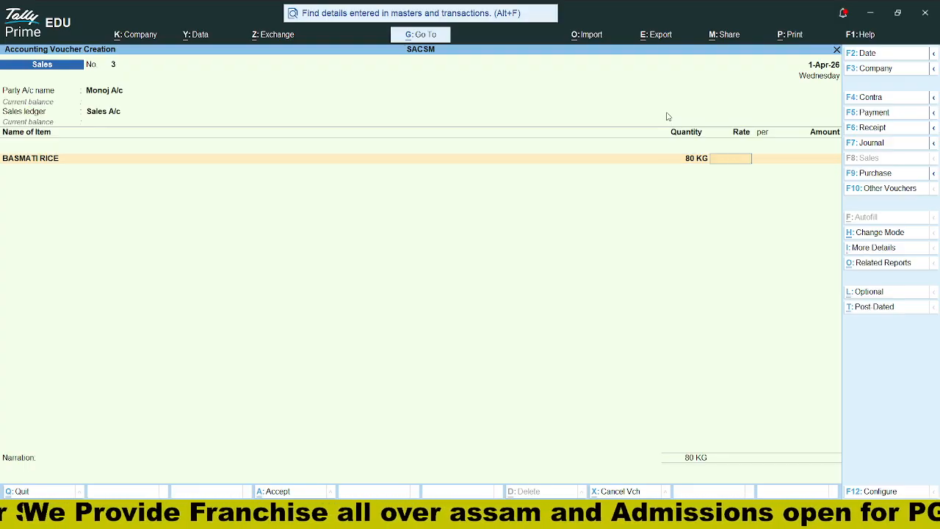
{"action": "type", "text": "96"}
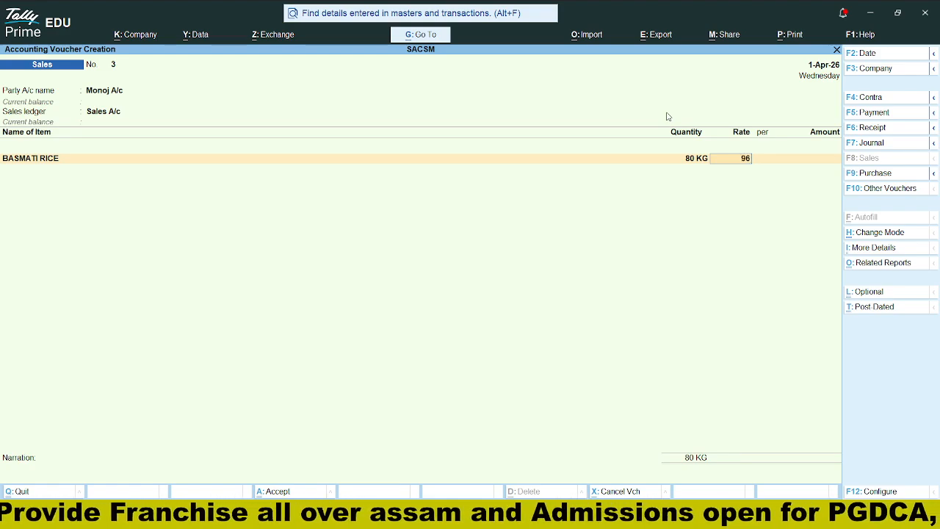
{"action": "key", "text": "Return"}
{"action": "key", "text": "Return"}
{"action": "key", "text": "Return"}
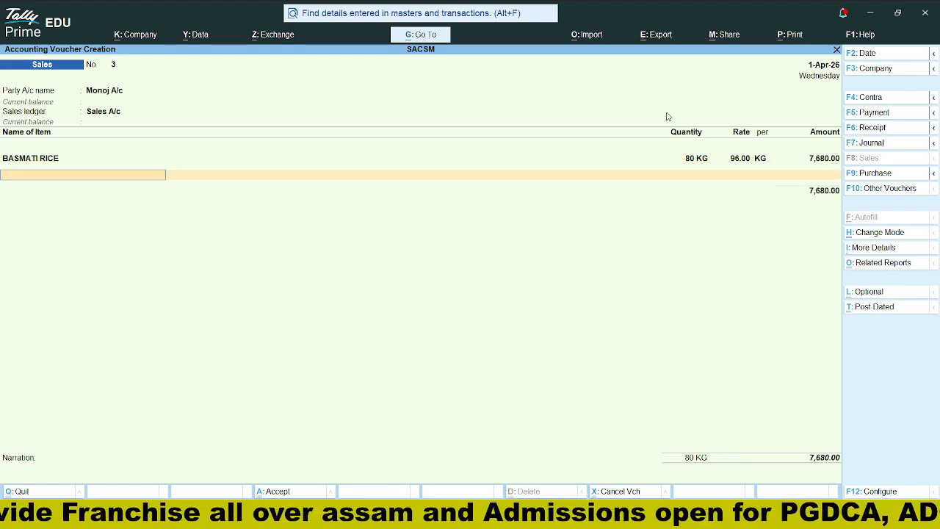
Step: Add COCONUT OIL as the second item with a quantity of 25 LIT at a rate of 130 per LIT
{"action": "type", "text": "CO"}
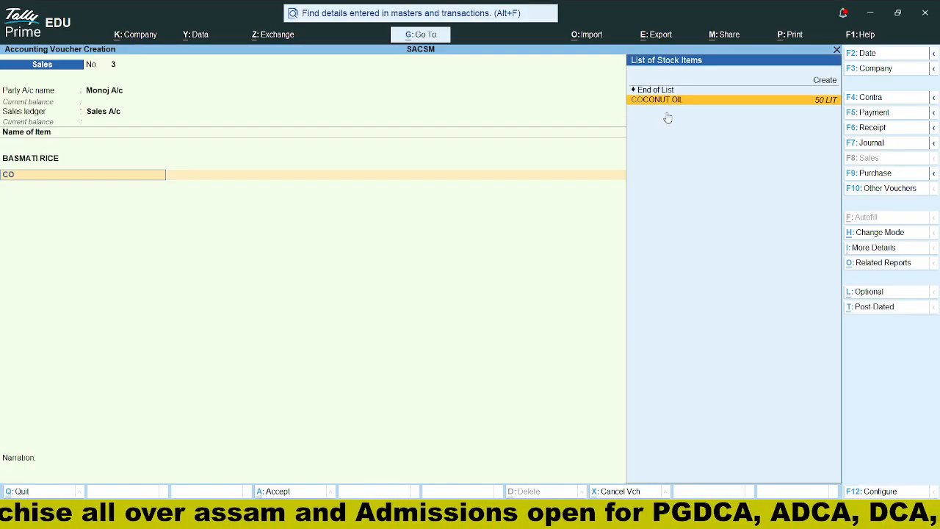
{"action": "key", "text": "Return"}
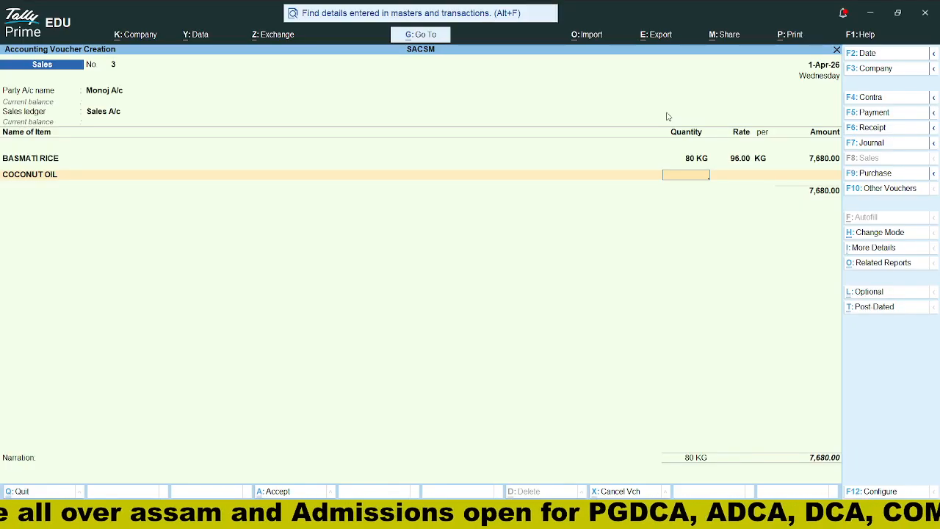
{"action": "type", "text": "25"}
{"action": "key", "text": "Return"}
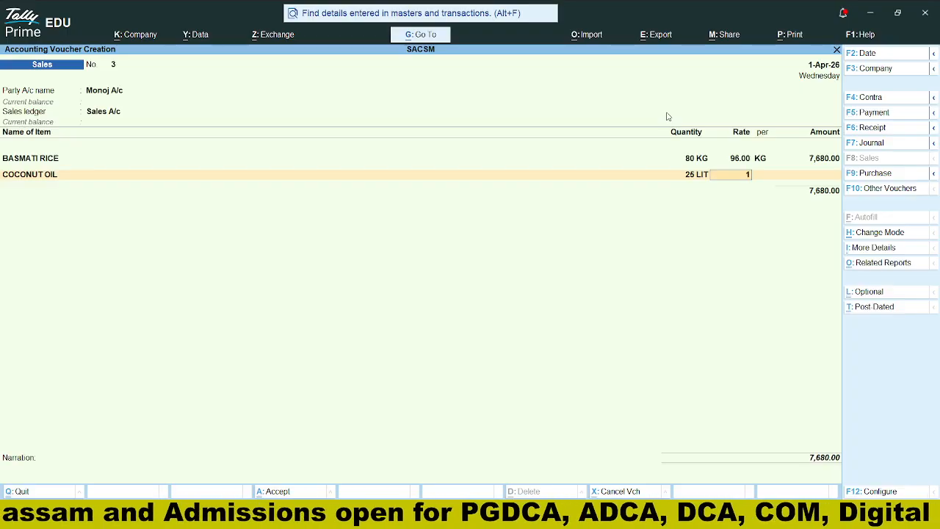
{"action": "type", "text": "1"}
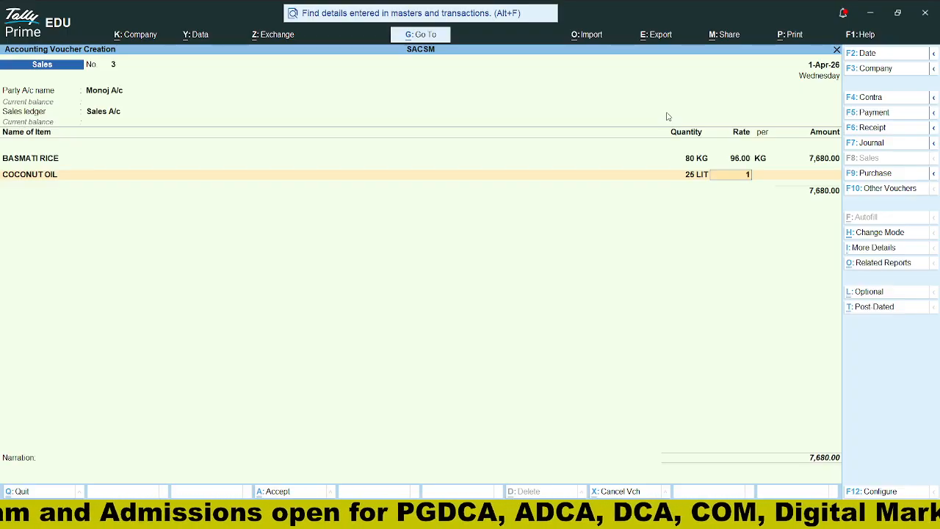
{"action": "type", "text": "30"}
{"action": "key", "text": "Return"}
{"action": "key", "text": "Return"}
{"action": "key", "text": "Return"}
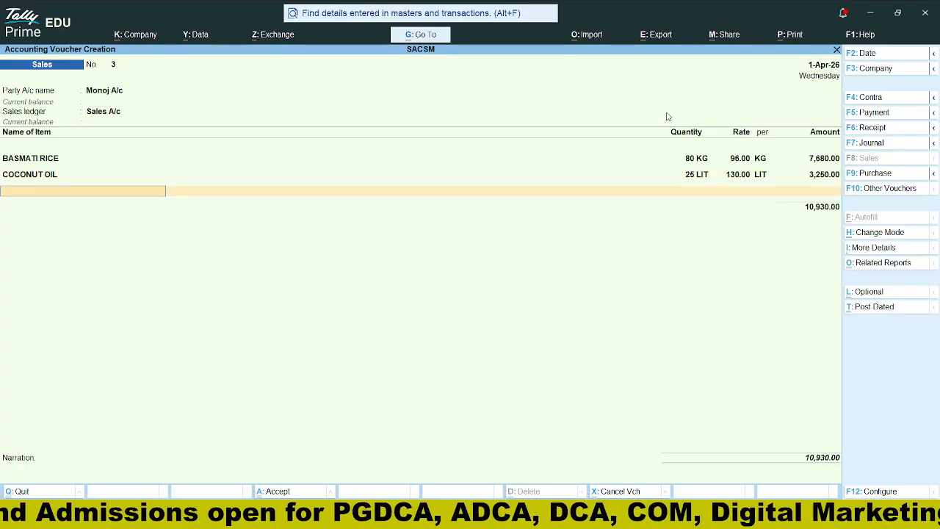
Step: End the item list, record the bill as On Account, and save the sales voucher without narration, leaving voucher entry
{"action": "key", "text": "Return"}
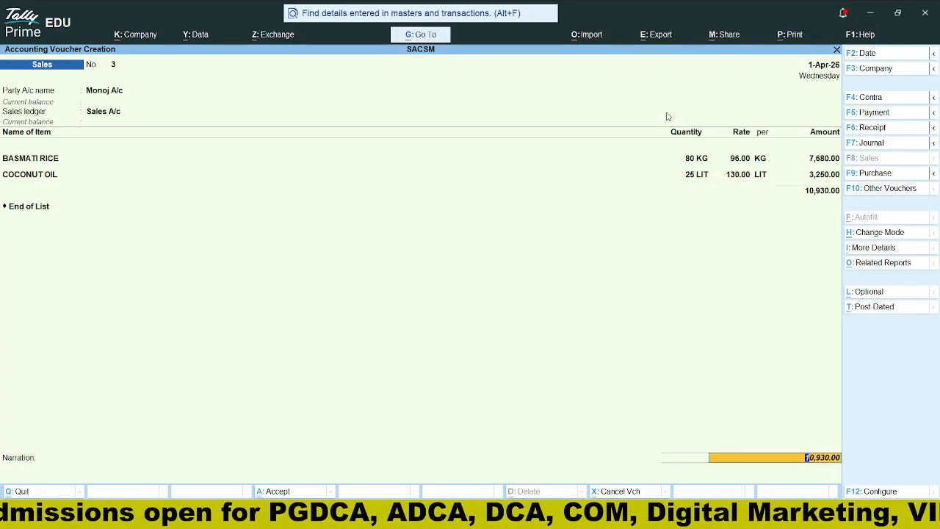
{"action": "key", "text": "Return"}
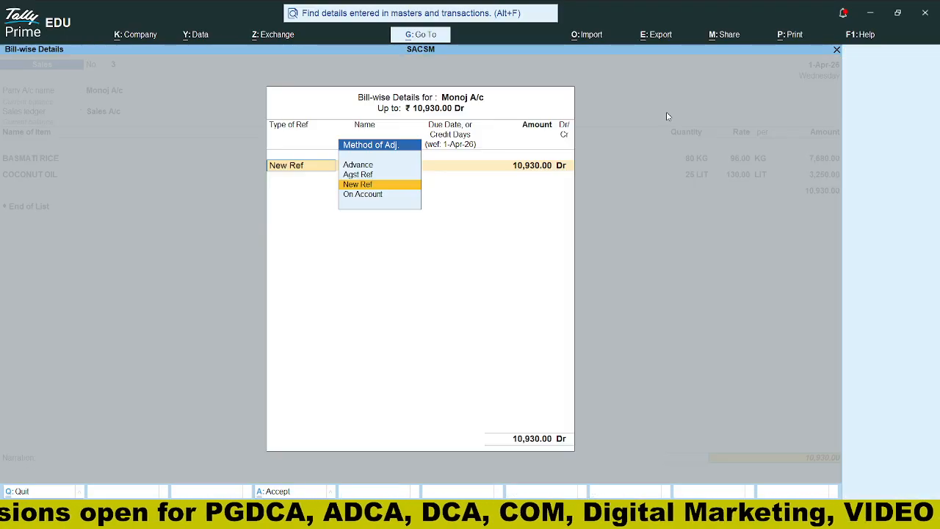
{"action": "key", "text": "Down"}
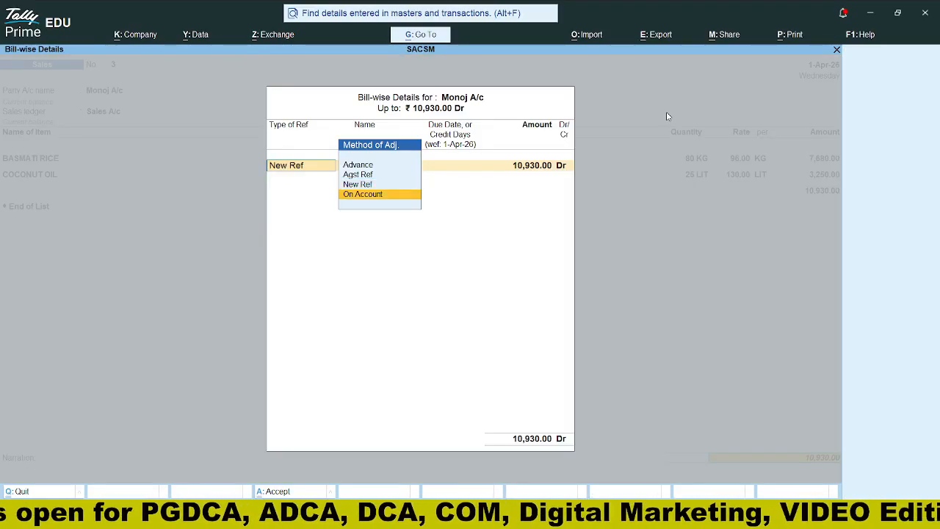
{"action": "key", "text": "Return"}
{"action": "key", "text": "Return"}
{"action": "key", "text": "Return"}
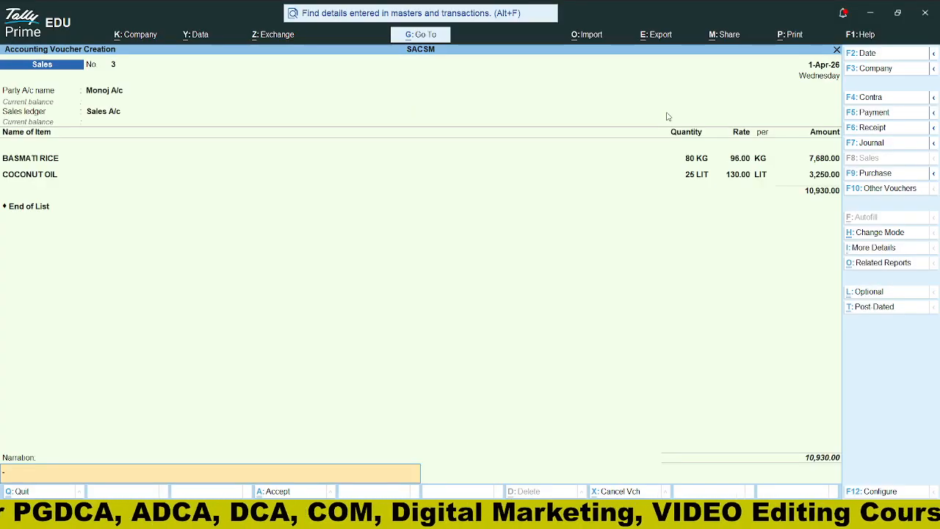
{"action": "key", "text": "Return"}
{"action": "key", "text": "Return"}
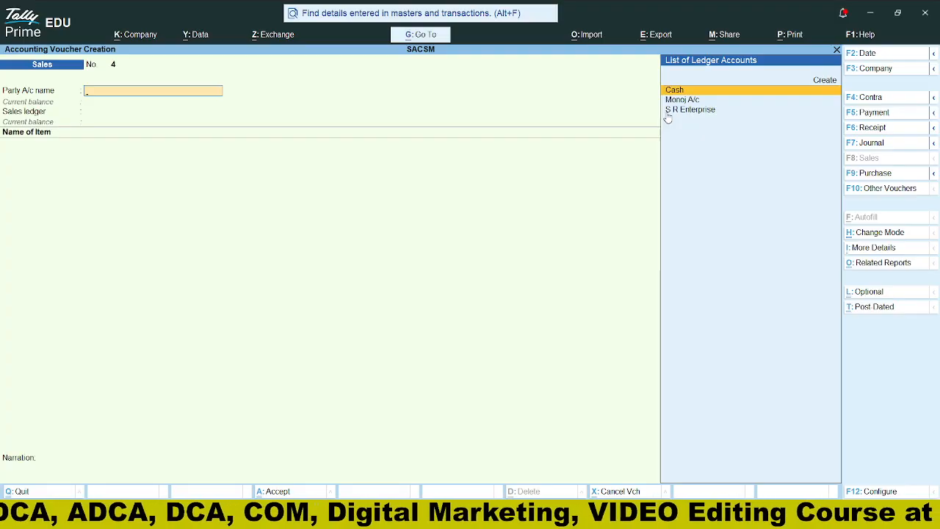
{"action": "key", "text": "Escape"}
{"action": "key", "text": "Return"}
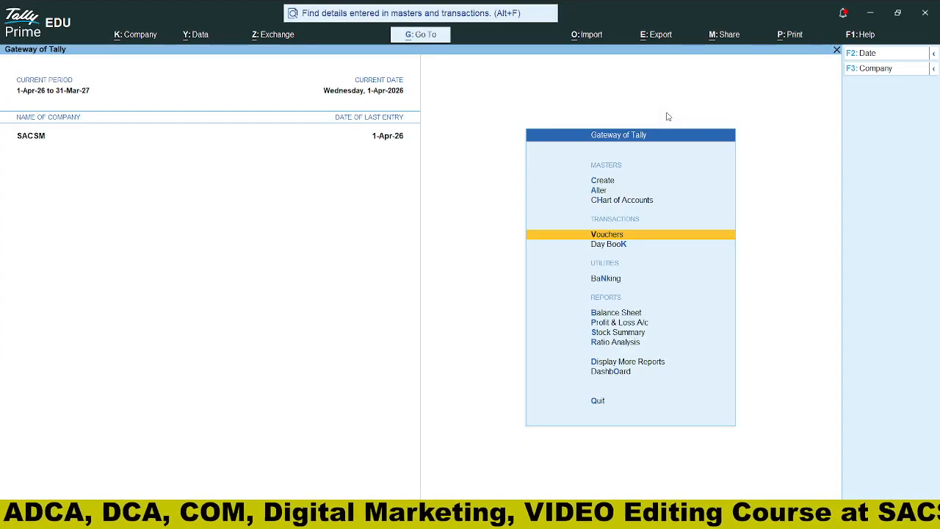
Step: Examine the monthly inwards, outwards and closing balance of BASMATI RICE in the Rice stock group, then close the stock reports
{"action": "key", "text": "Down"}
{"action": "key", "text": "Down"}
{"action": "key", "text": "Down"}
{"action": "key", "text": "Down"}
{"action": "key", "text": "Down"}
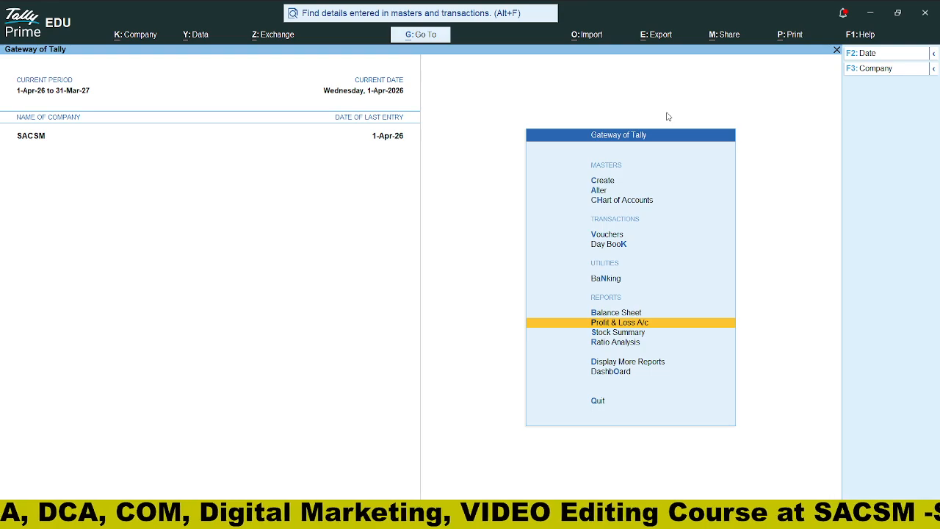
{"action": "key", "text": "Return"}
{"action": "key", "text": "Down"}
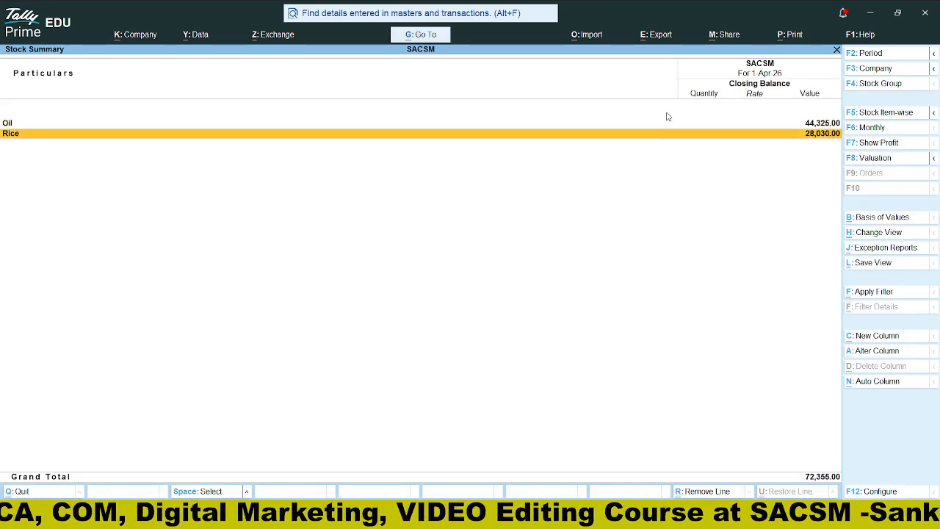
{"action": "key", "text": "Return"}
{"action": "key", "text": "Return"}
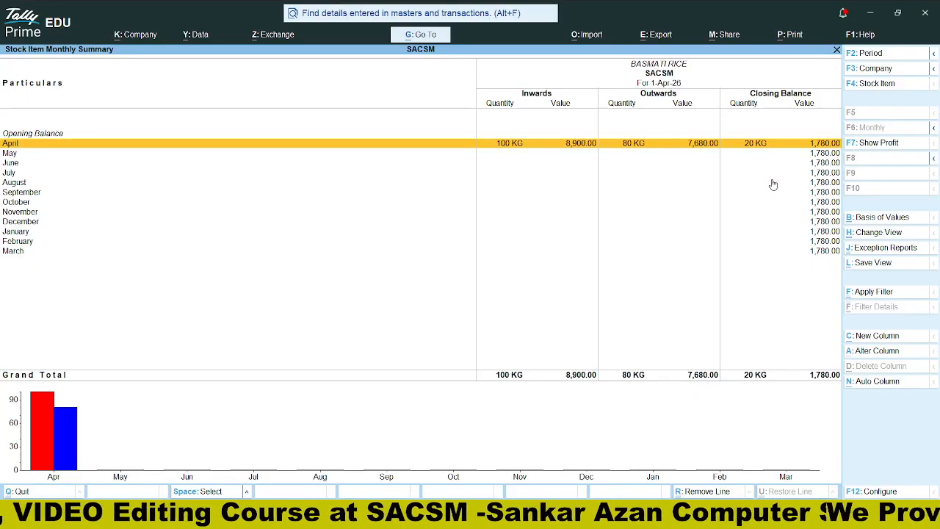
{"action": "key", "text": "Escape"}
{"action": "key", "text": "Escape"}
{"action": "key", "text": "Escape"}
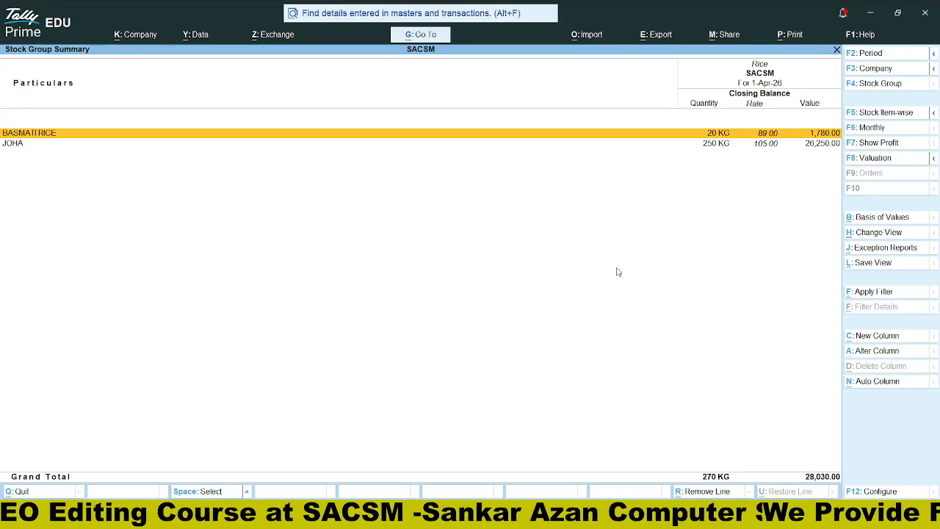
{"action": "key", "text": "Escape"}
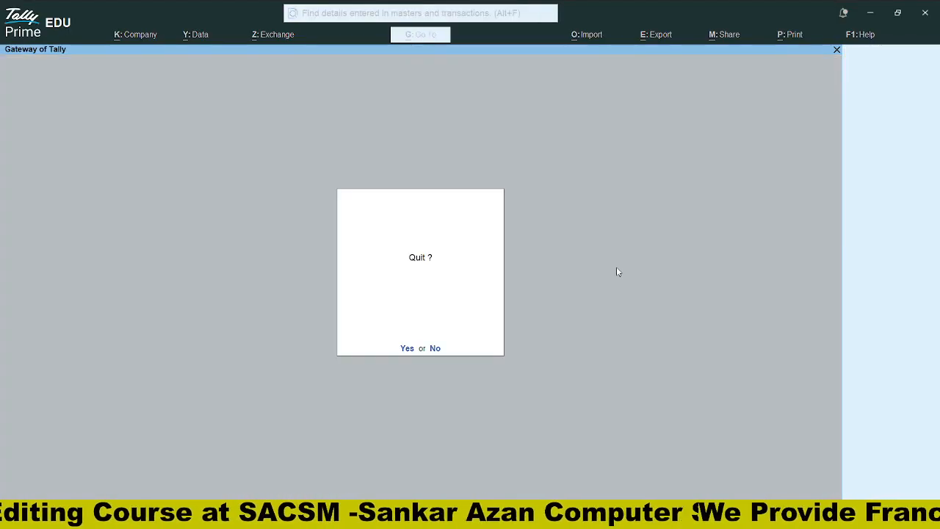
{"action": "key", "text": "Escape"}
Step: Open the Statements of Inventory among the additional reports
{"action": "key", "text": "Down"}
{"action": "key", "text": "Down"}
{"action": "key", "text": "Down"}
{"action": "key", "text": "Down"}
{"action": "key", "text": "Down"}
{"action": "key", "text": "Down"}
{"action": "key", "text": "Down"}
{"action": "key", "text": "Down"}
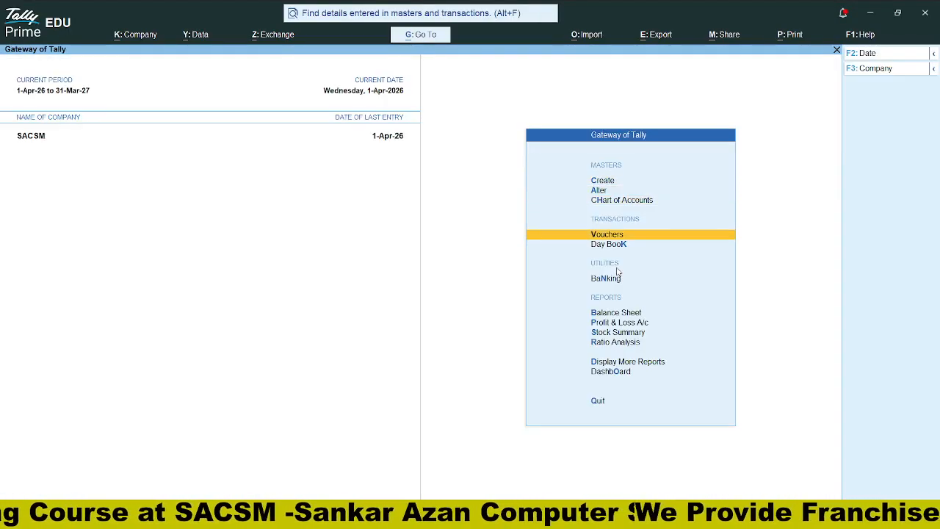
{"action": "key", "text": "Down"}
{"action": "key", "text": "Down"}
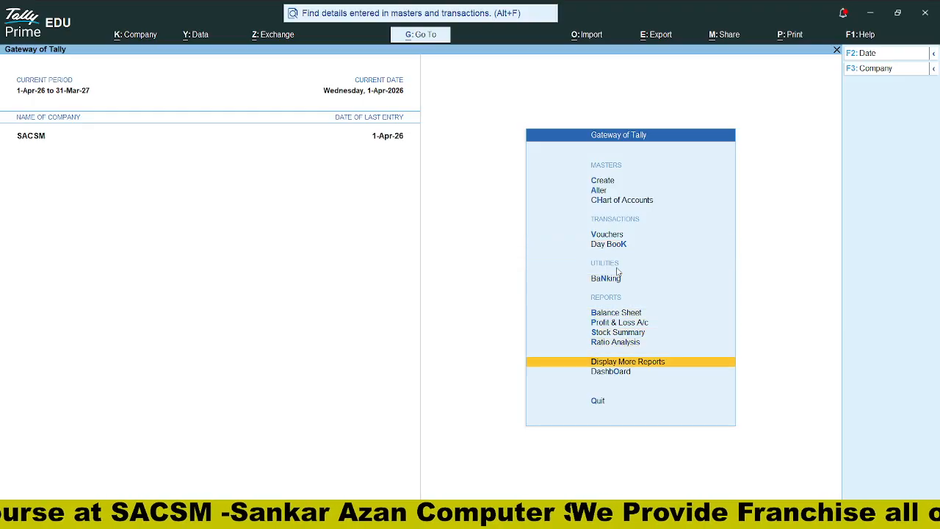
{"action": "key", "text": "Return"}
{"action": "key", "text": "Down"}
{"action": "key", "text": "Down"}
{"action": "key", "text": "Down"}
{"action": "key", "text": "Down"}
{"action": "key", "text": "Down"}
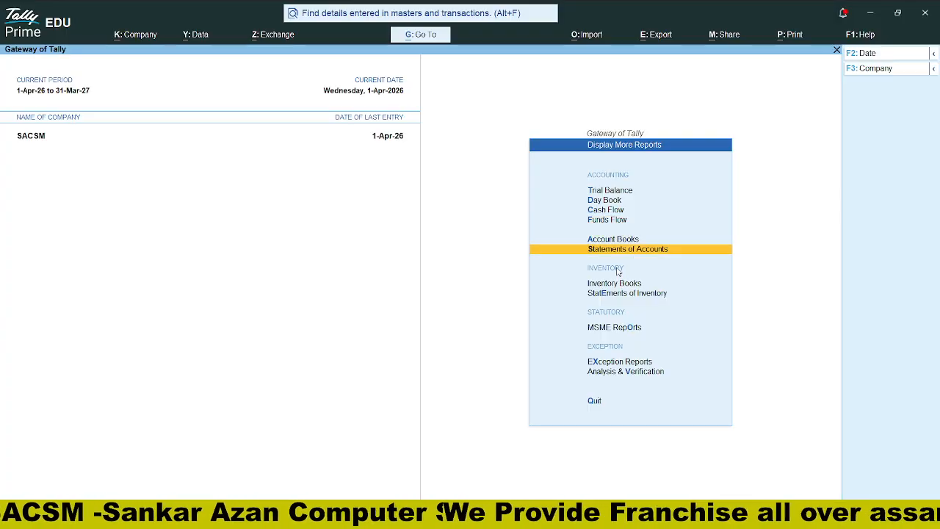
{"action": "key", "text": "Down"}
{"action": "key", "text": "Down"}
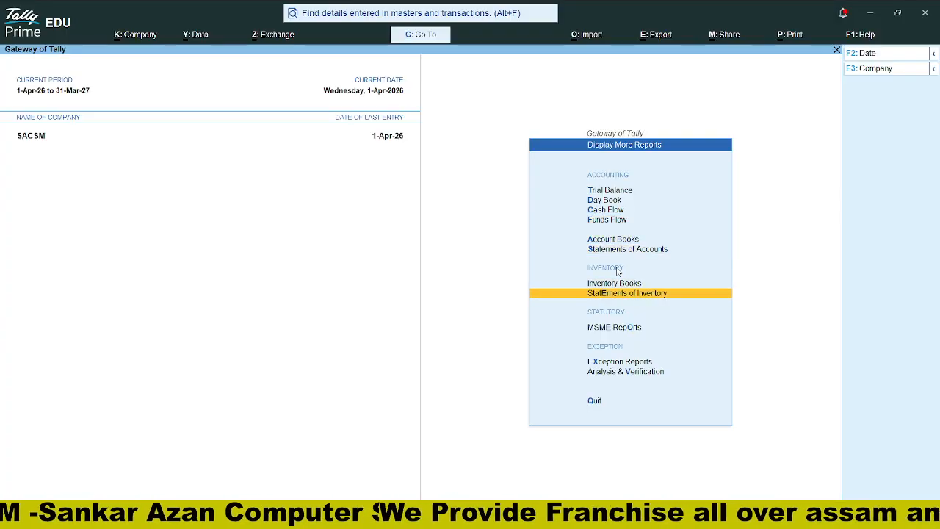
{"action": "key", "text": "Return"}
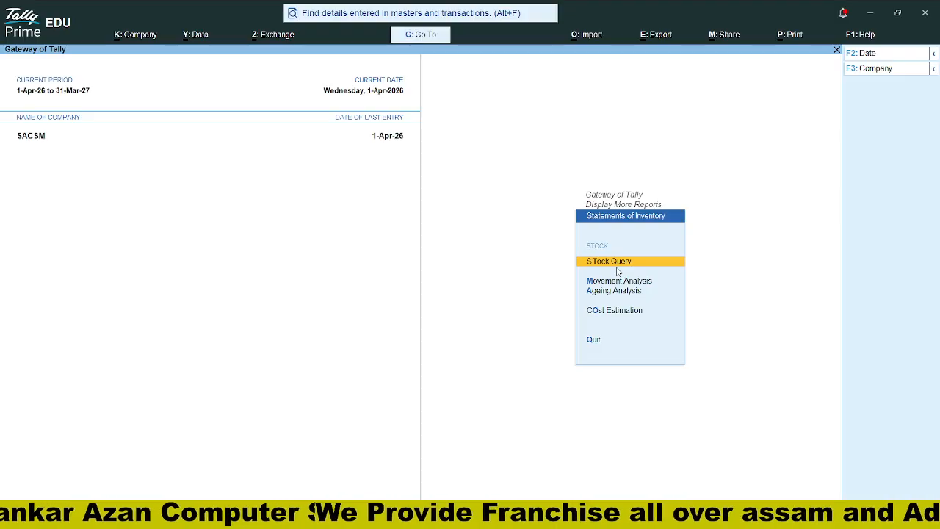
Step: Run a Stock Query on BASMATI RICE and examine its purchase and sales details
{"action": "key", "text": "Return"}
{"action": "key", "text": "Down"}
{"action": "key", "text": "Up"}
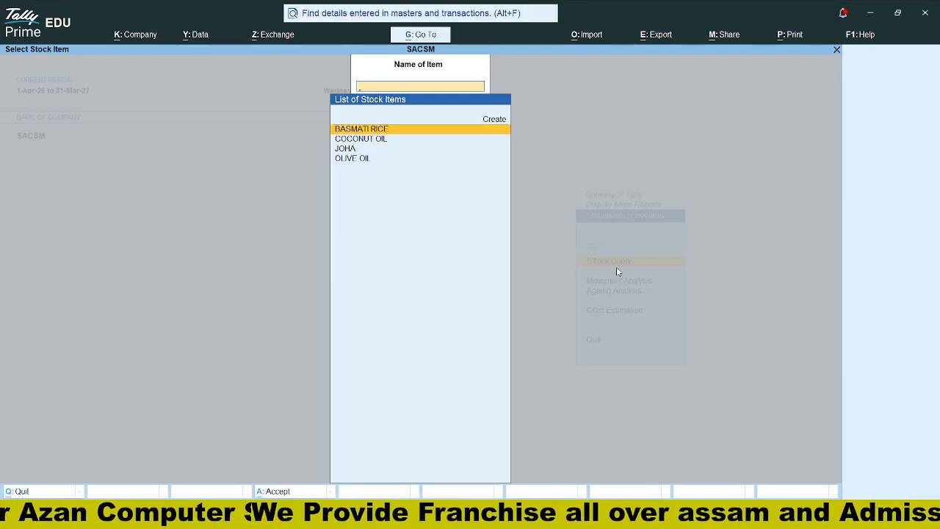
{"action": "key", "text": "Return"}
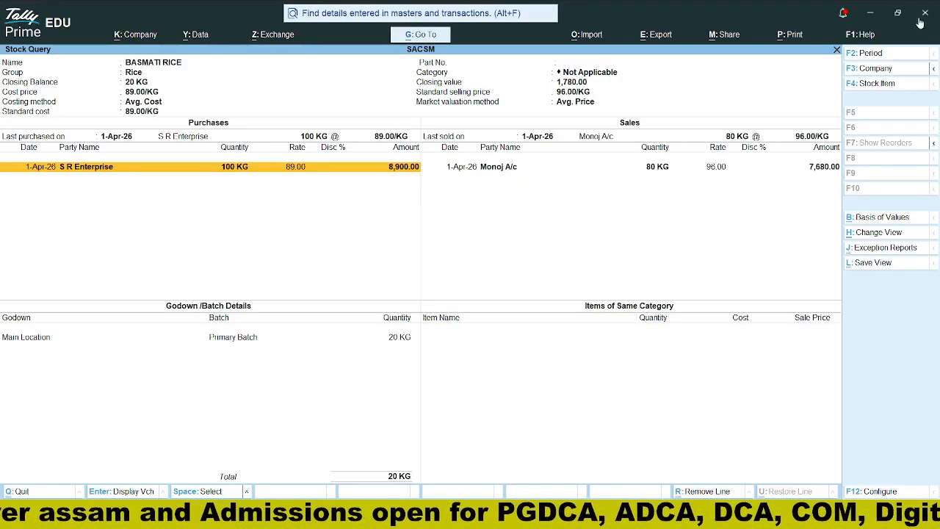
Step: Preview the printout of the BASMATI RICE Stock Query, zoom in to examine it, and return to the report without printing
{"action": "left_click", "coordinate": [789, 35]}
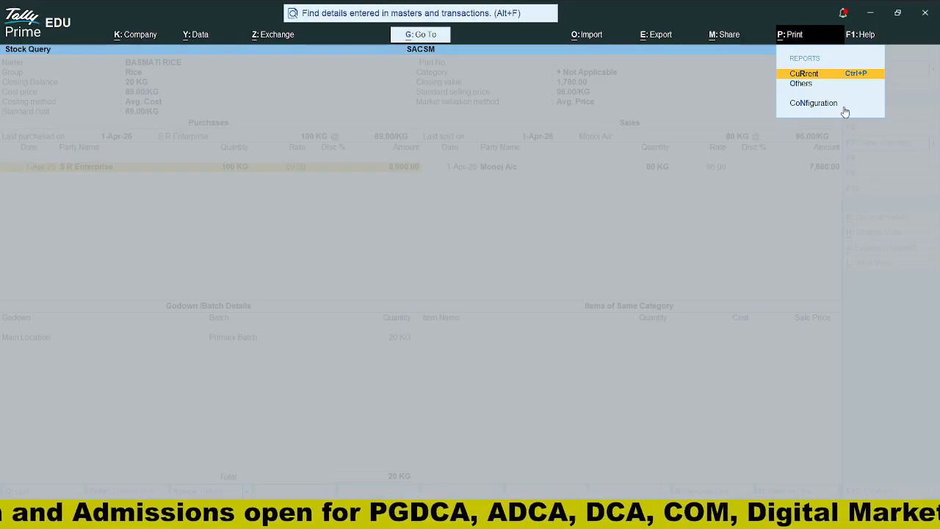
{"action": "left_click", "coordinate": [842, 76]}
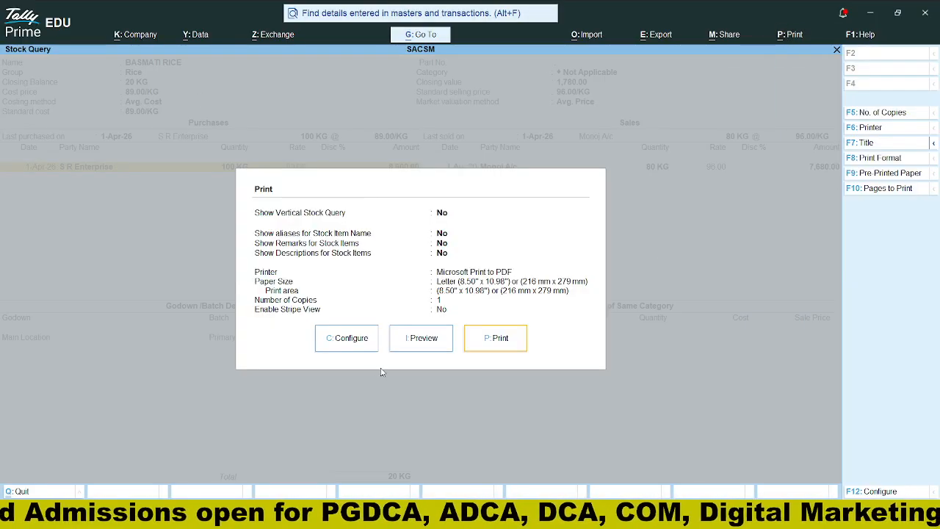
{"action": "left_click", "coordinate": [439, 340]}
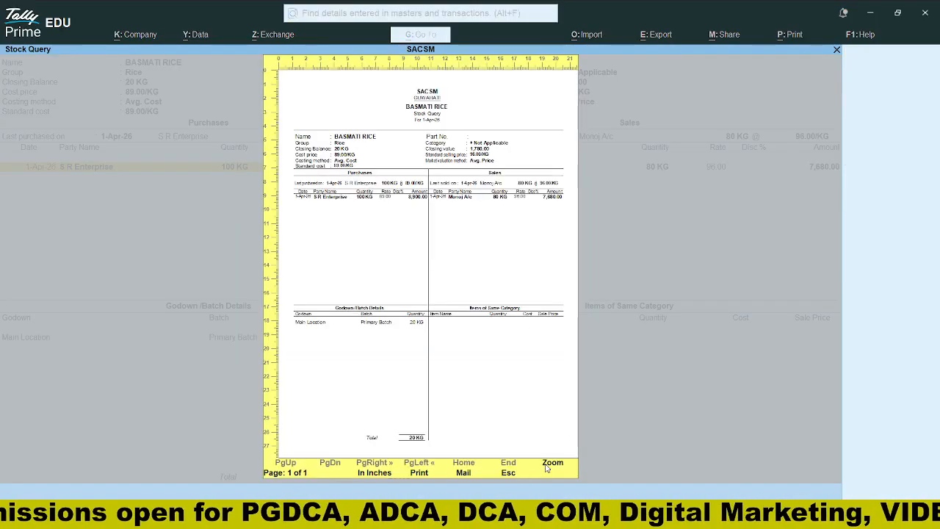
{"action": "left_click", "coordinate": [546, 467]}
{"action": "key", "text": "Escape"}
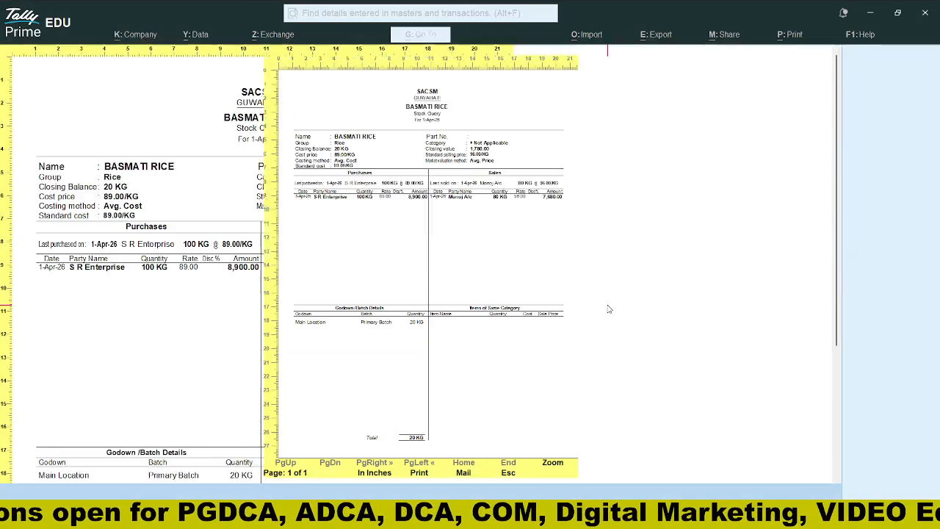
{"action": "key", "text": "Escape"}
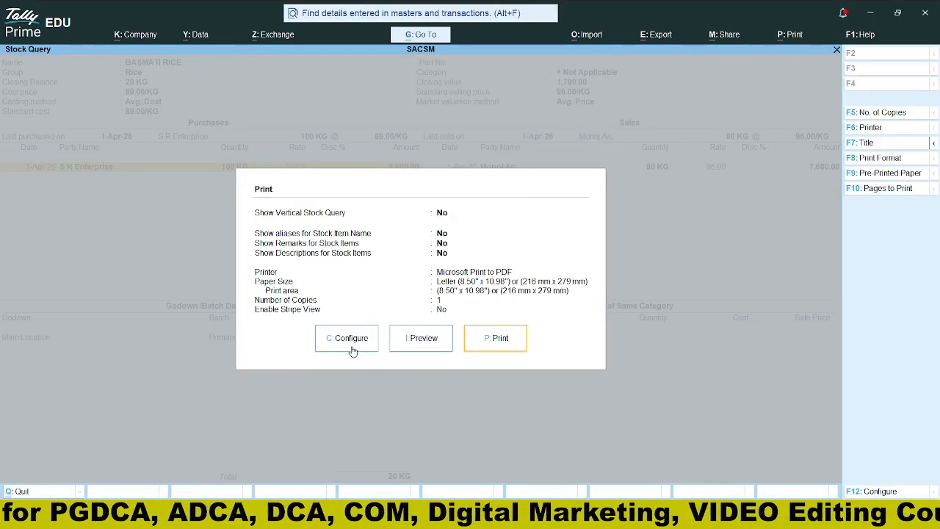
{"action": "key", "text": "Escape"}
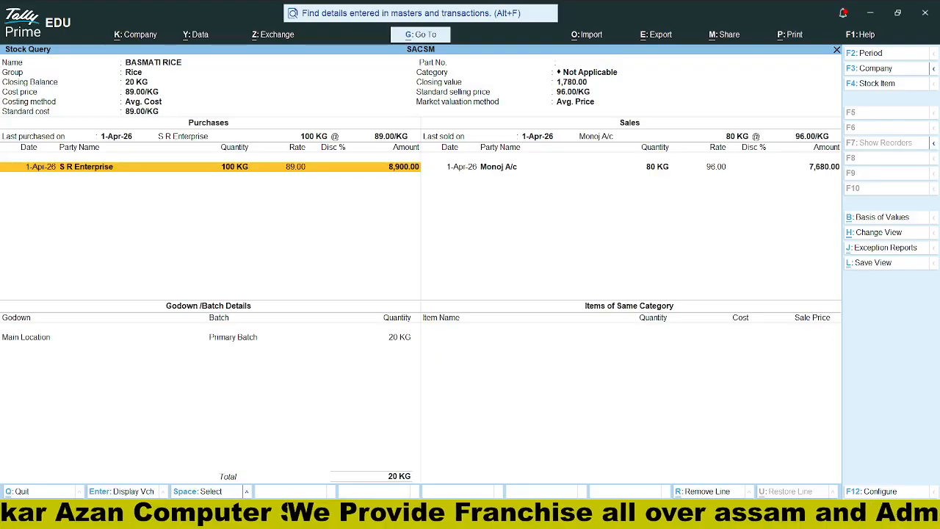
{"action": "key", "text": "Return"}
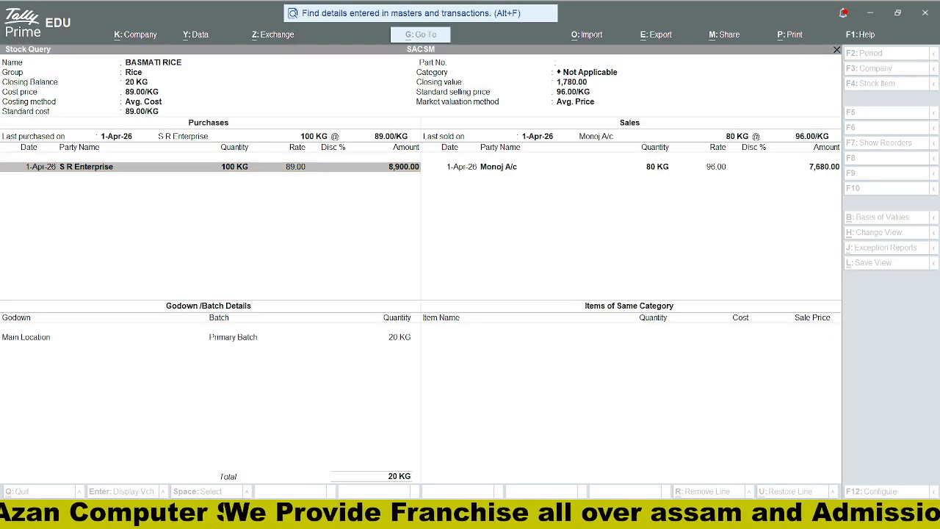